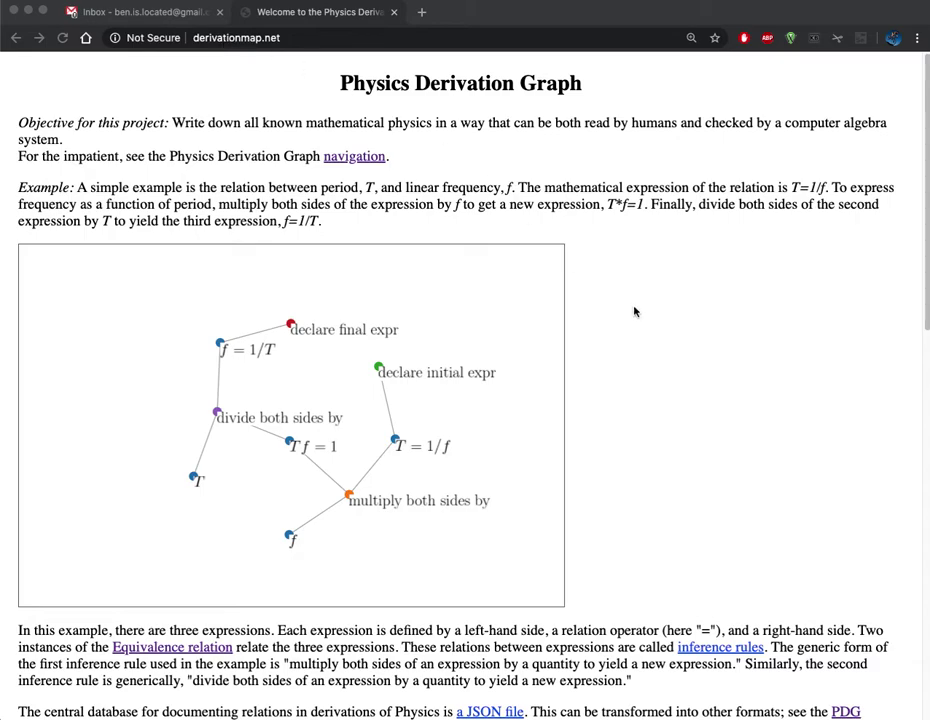
Skim the Physics Derivation Graph homepage and open its navigation page.
scroll(634, 312, down, 3)
scroll(634, 312, down, 10)
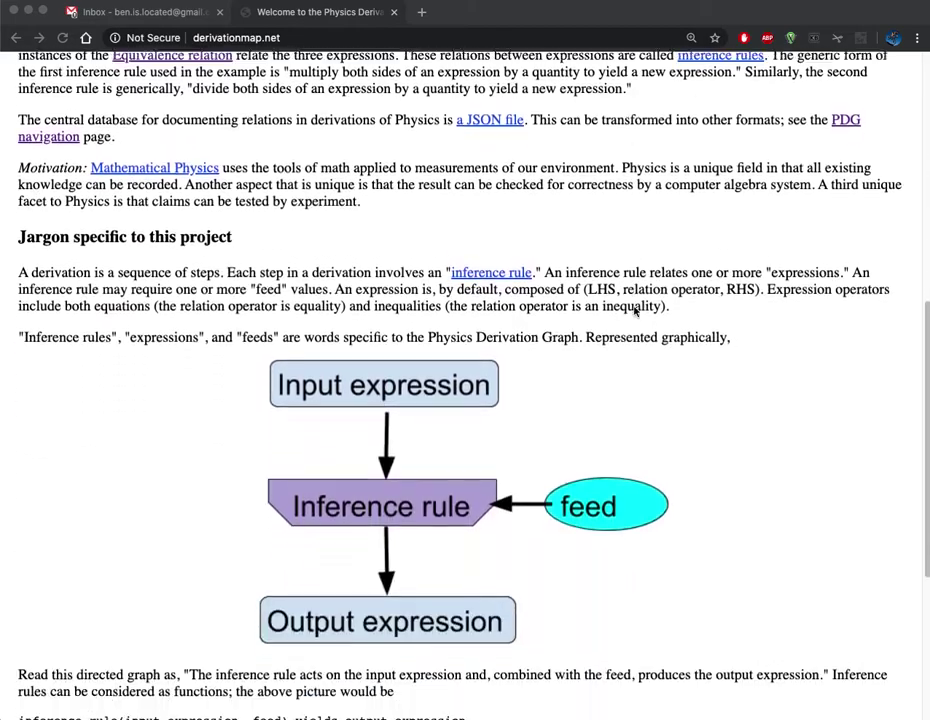
scroll(634, 310, up, 15)
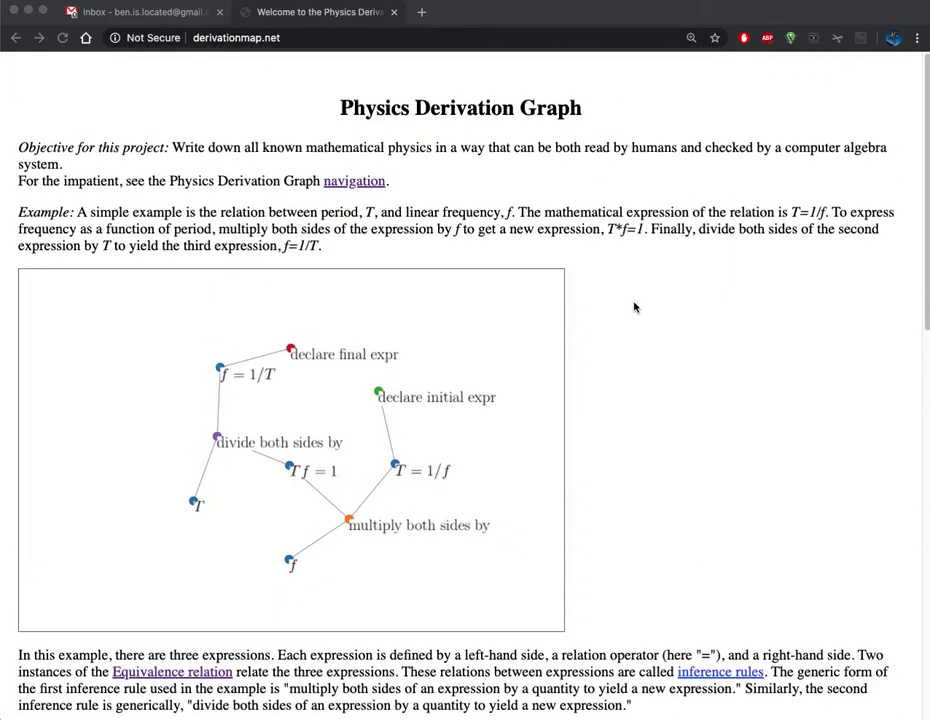
click(358, 157)
click(359, 158)
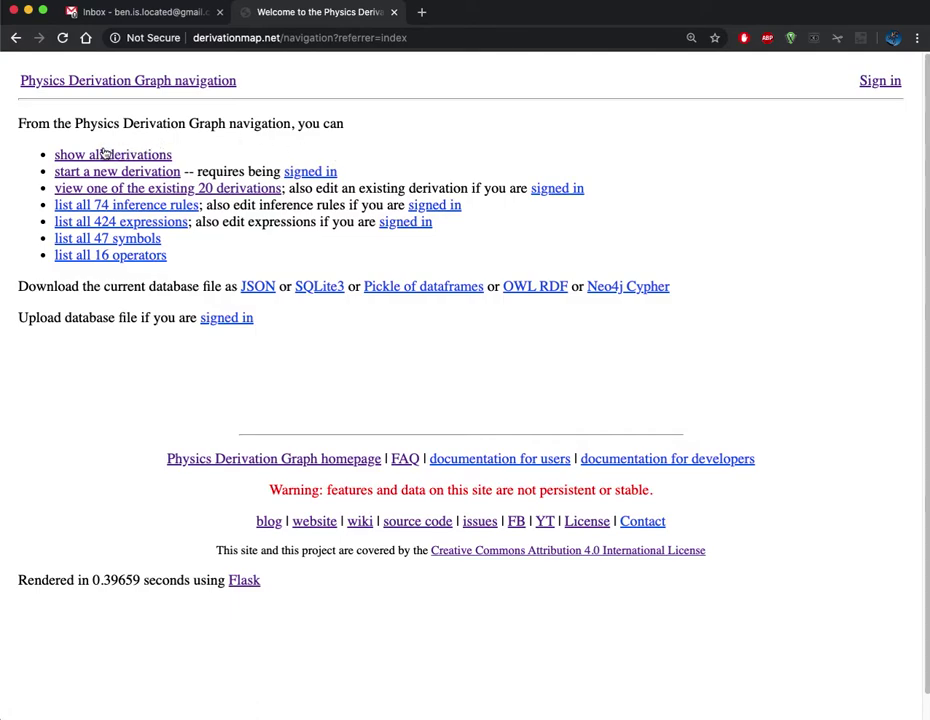
Show all derivations and look through the table of derivation names, step counts and shared expressions.
click(98, 154)
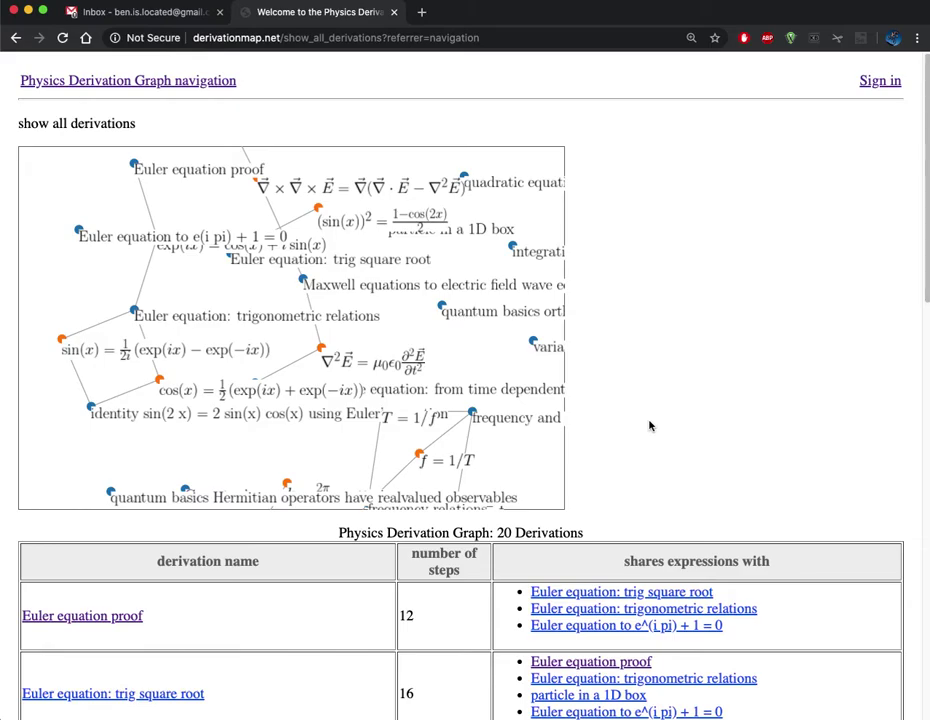
scroll(650, 427, down, 8)
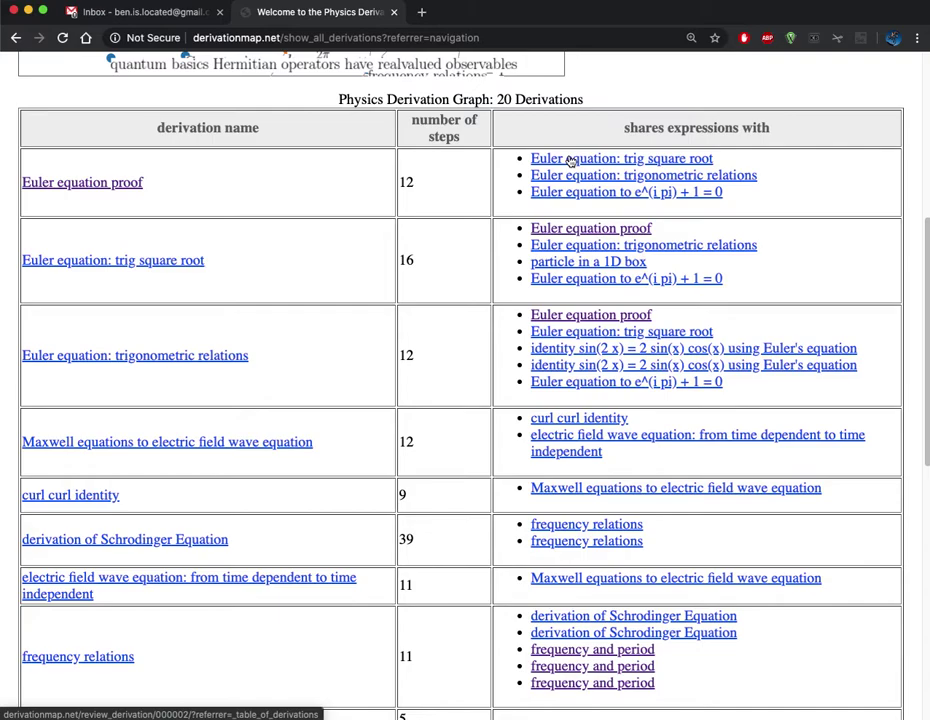
scroll(590, 160, down, 4)
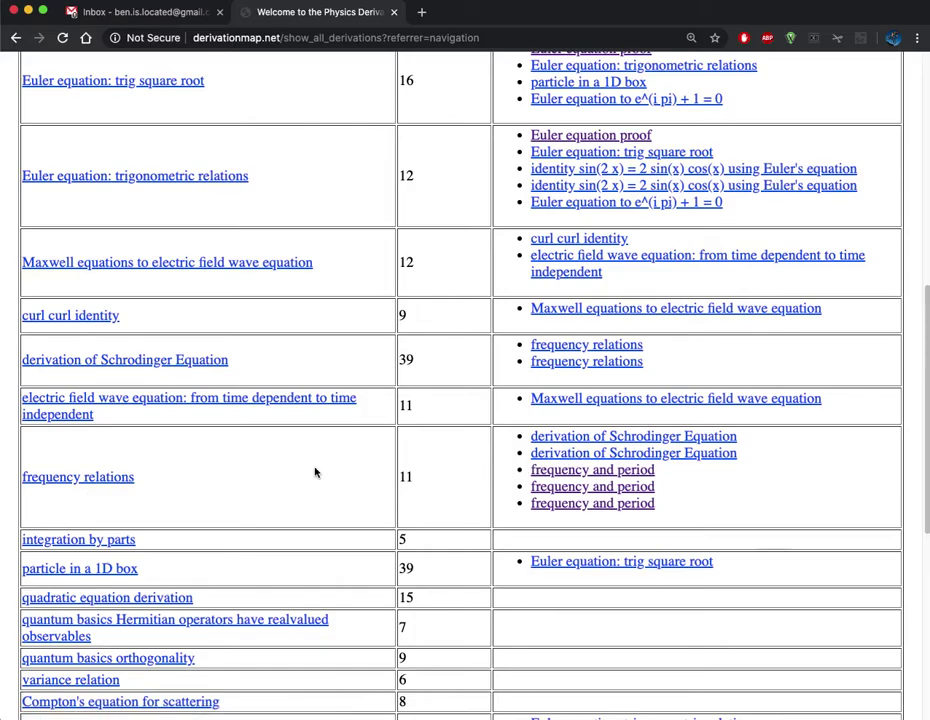
scroll(315, 472, down, 6)
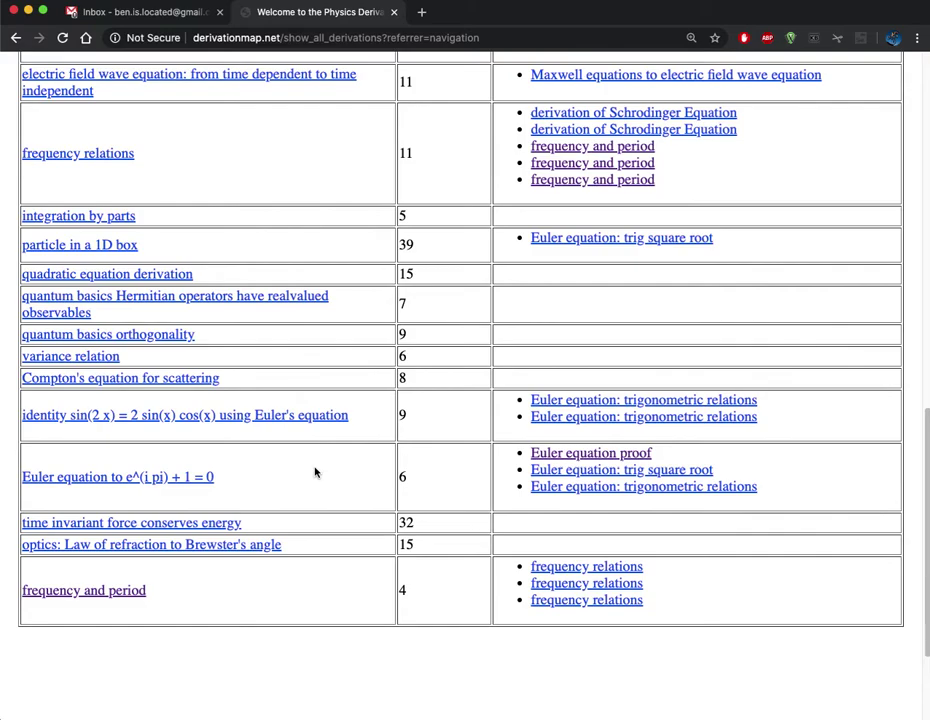
scroll(315, 472, up, 15)
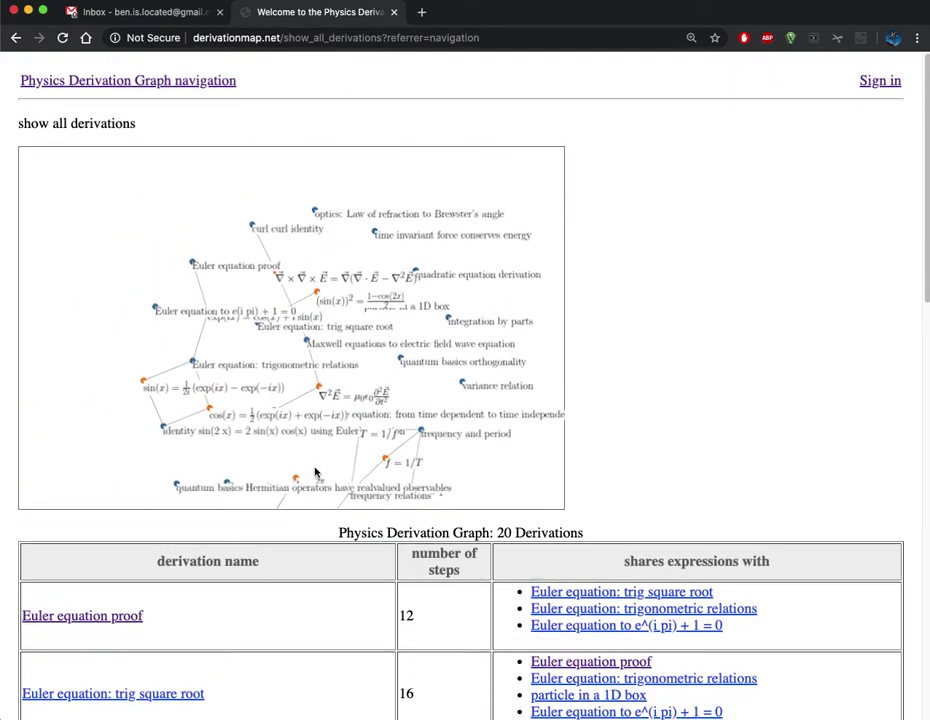
scroll(315, 472, up, 3)
scroll(229, 432, up, 1)
Open the Euler equation proof derivation and look over its graph and table of steps.
click(72, 618)
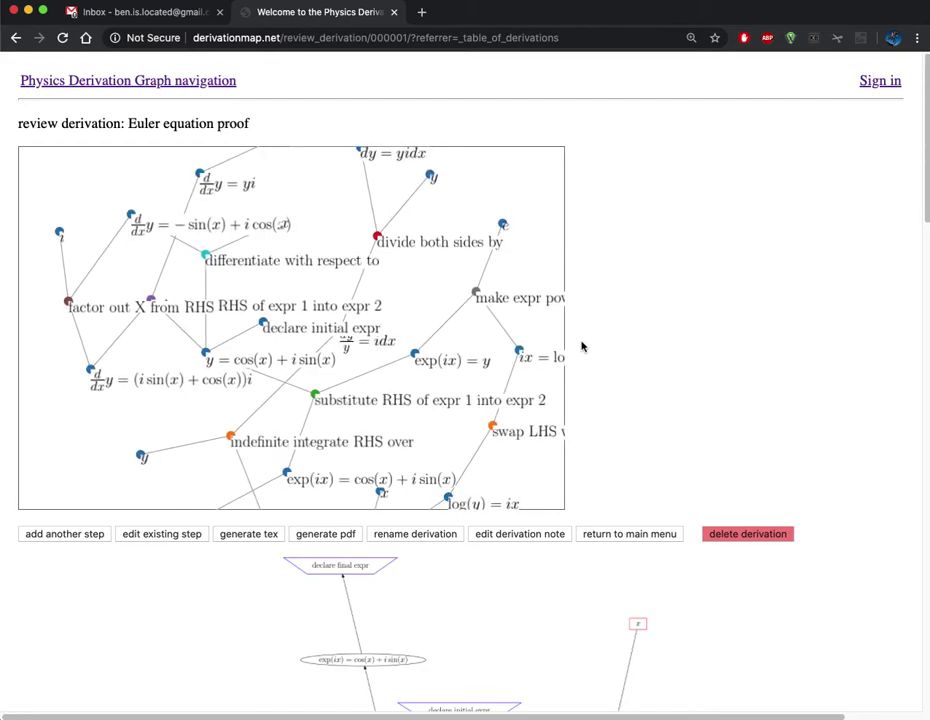
scroll(581, 346, down, 5)
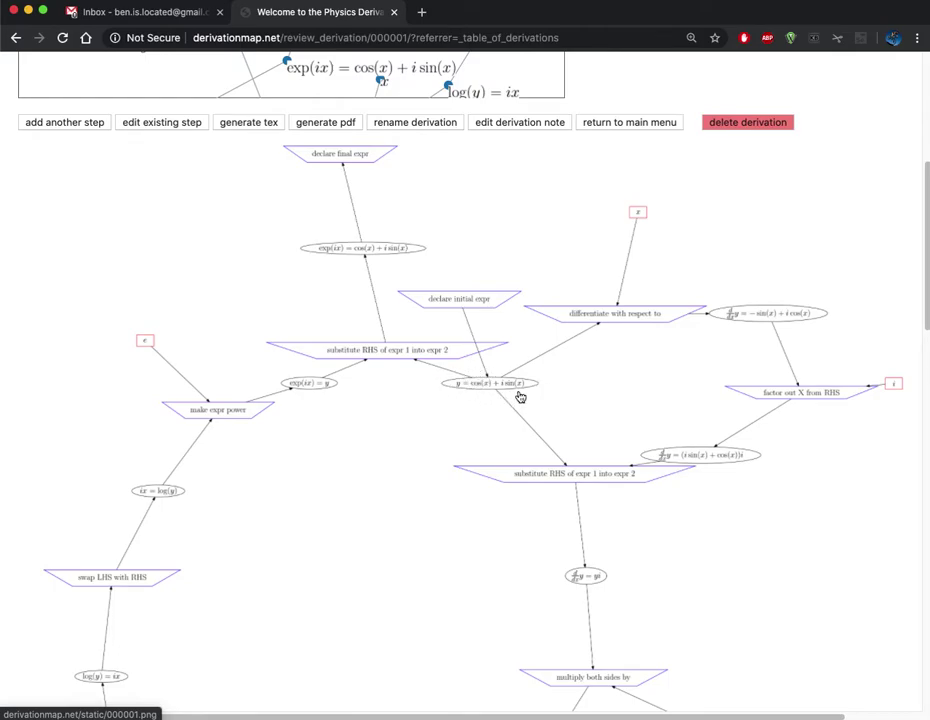
scroll(520, 397, down, 10)
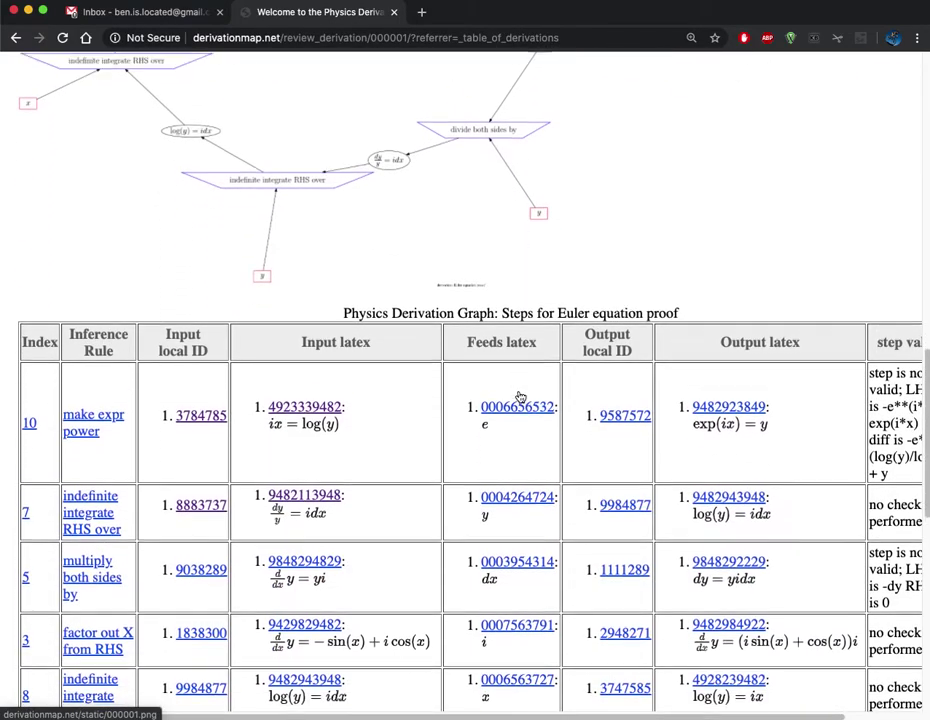
scroll(520, 397, down, 5)
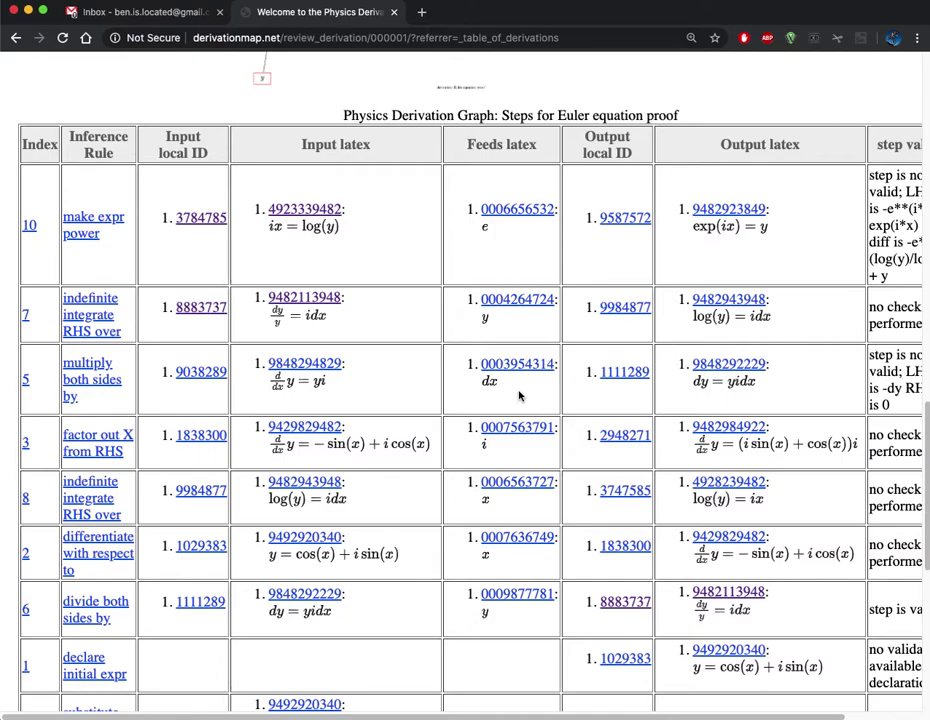
scroll(518, 397, up, 4)
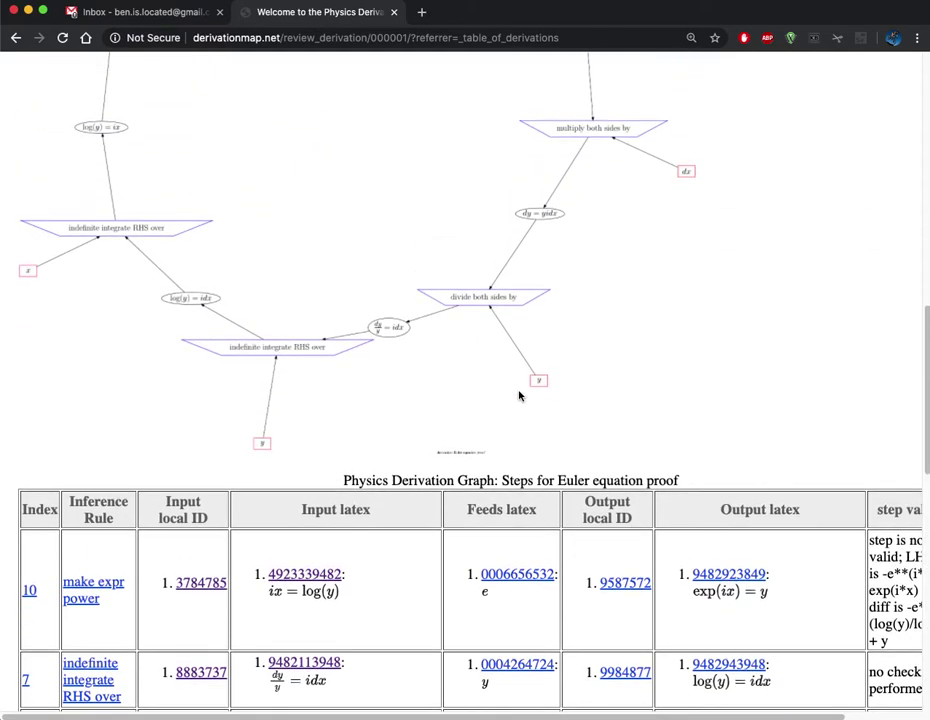
scroll(518, 397, down, 3)
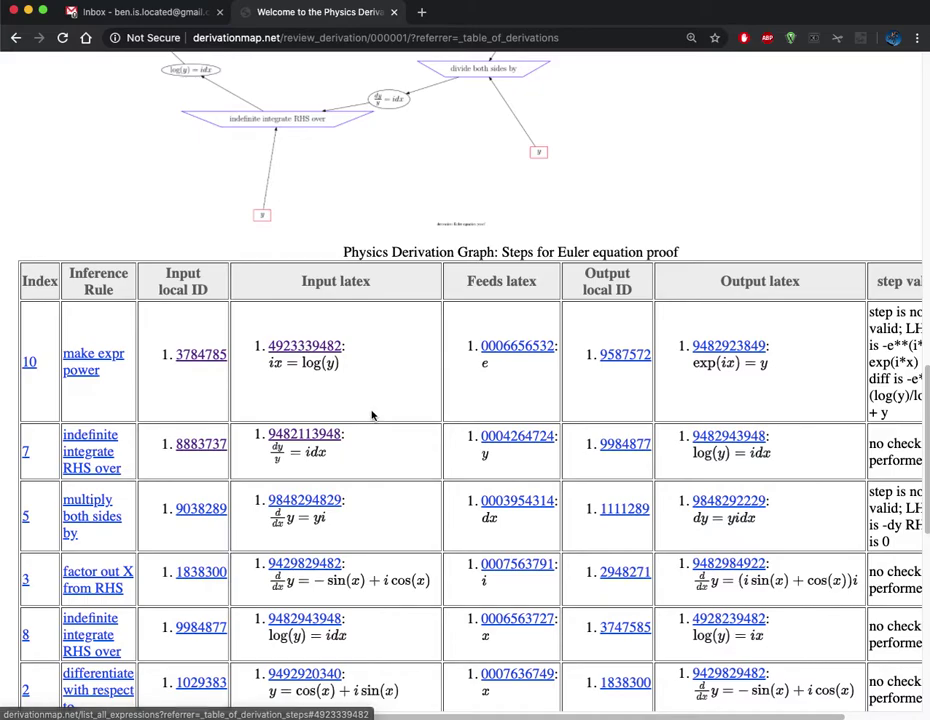
Examine the step validity column of the Euler equation proof and highlight the status of the "divide both sides by" step.
scroll(372, 415, right, 2)
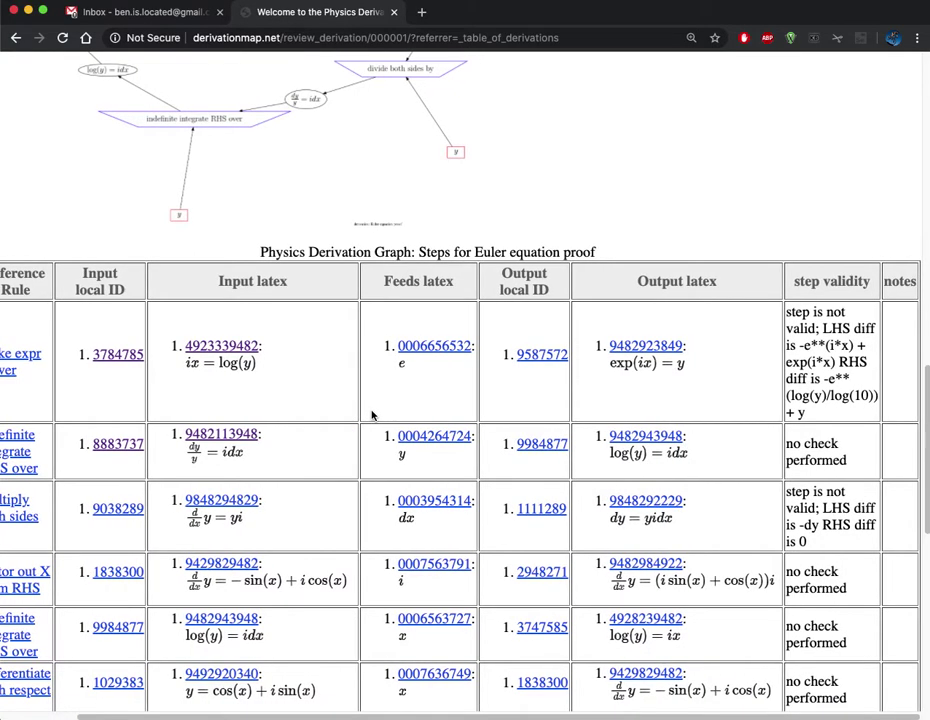
scroll(372, 415, left, 2)
scroll(372, 415, right, 2)
scroll(372, 415, down, 3)
scroll(372, 415, down, 1)
scroll(372, 415, down, 1)
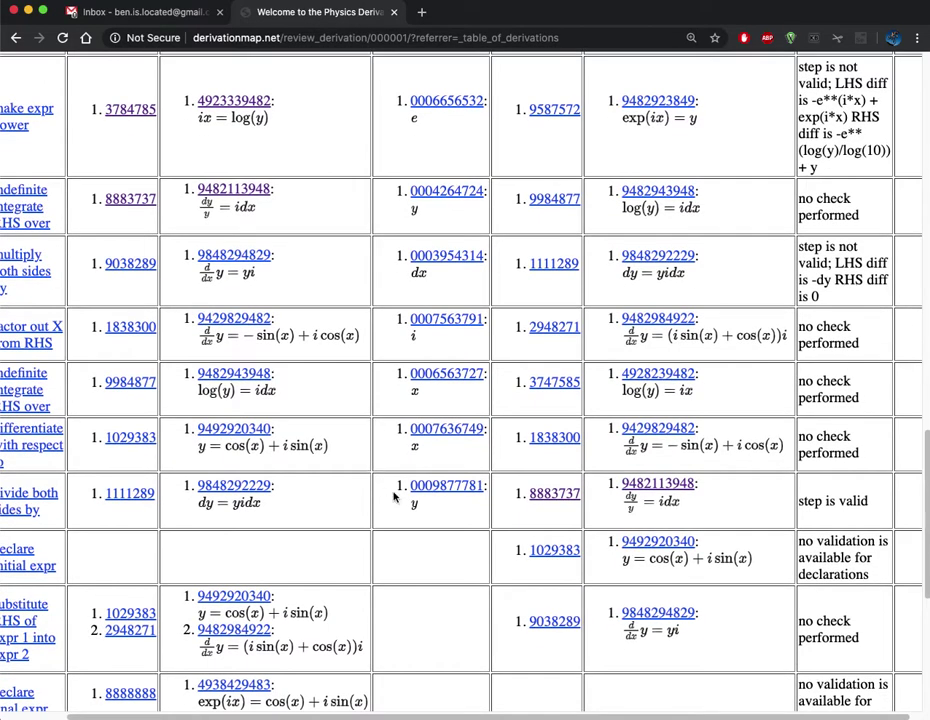
triple_click(818, 500)
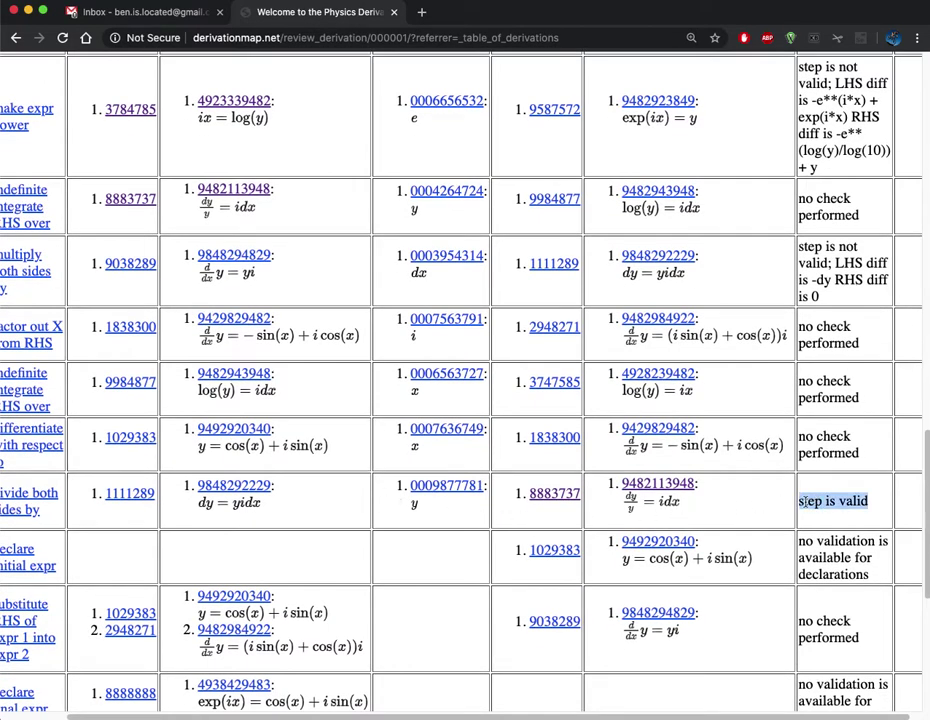
Compare the "divide both sides by" step's input, feed and output expressions with its validity, and review the neighbouring steps.
scroll(791, 556, left, 2)
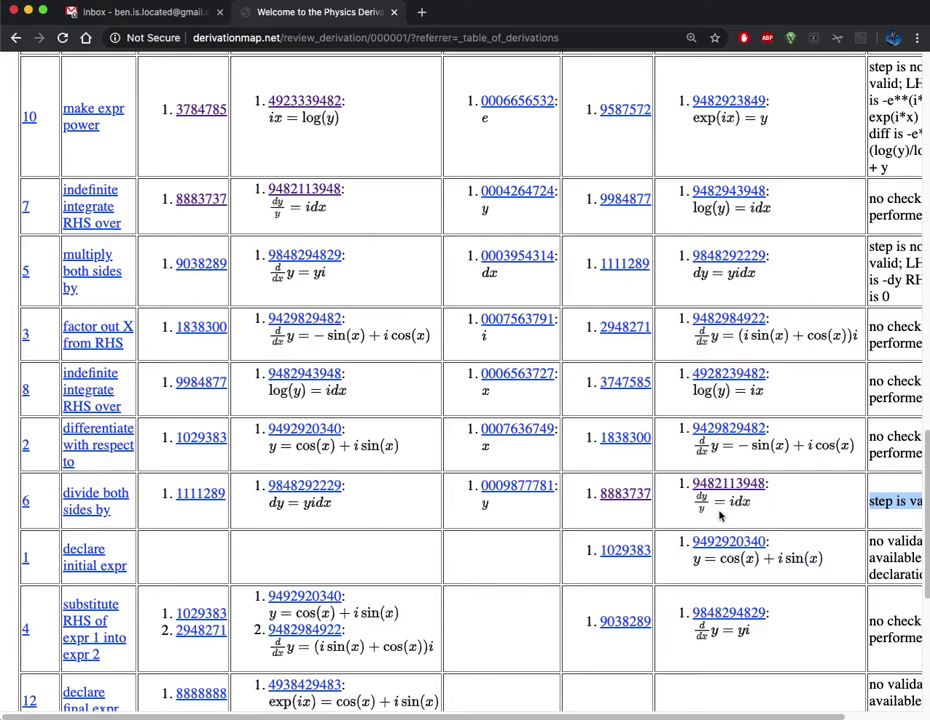
scroll(720, 515, right, 2)
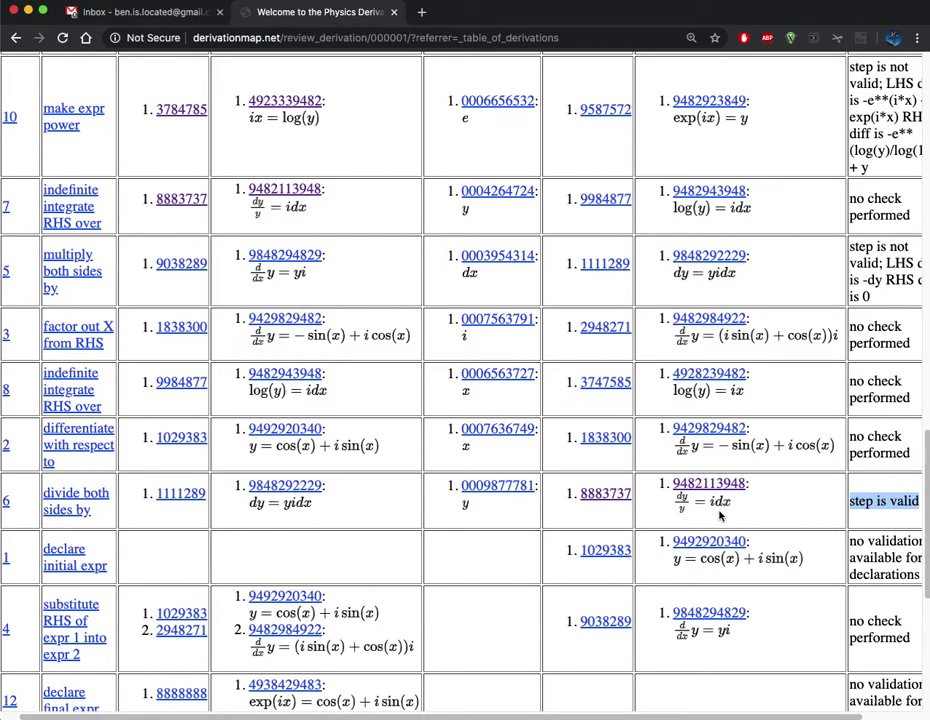
scroll(847, 514, right, 2)
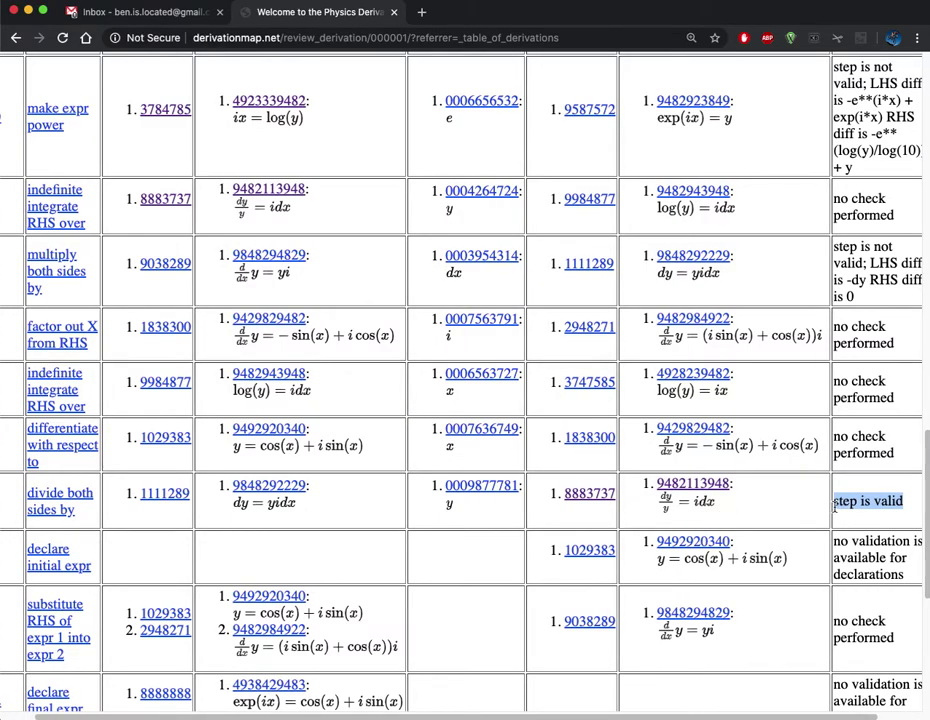
scroll(835, 508, right, 4)
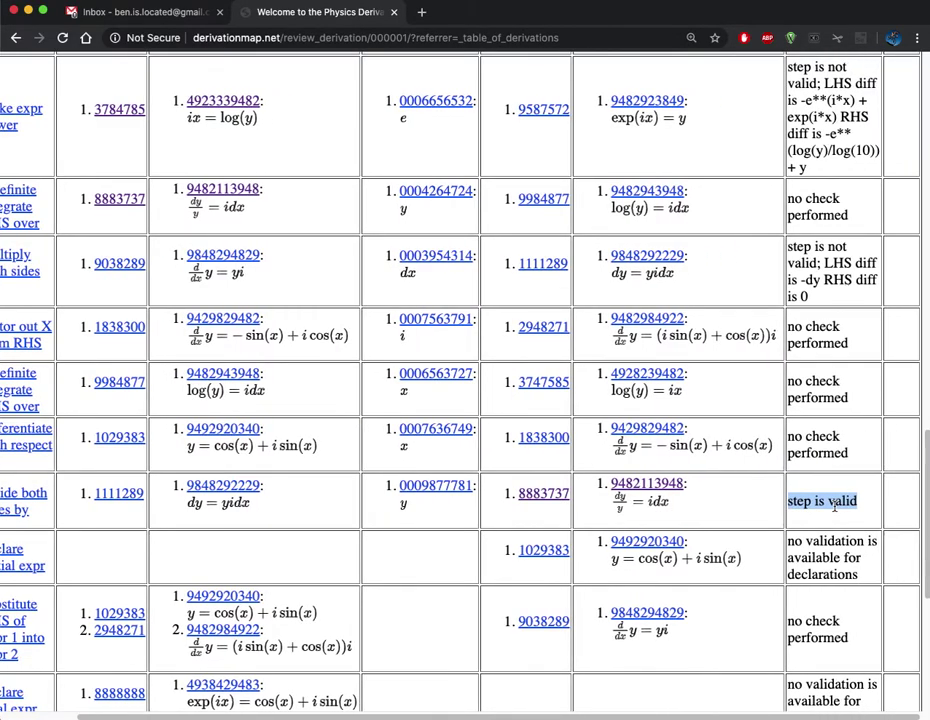
scroll(835, 507, up, 4)
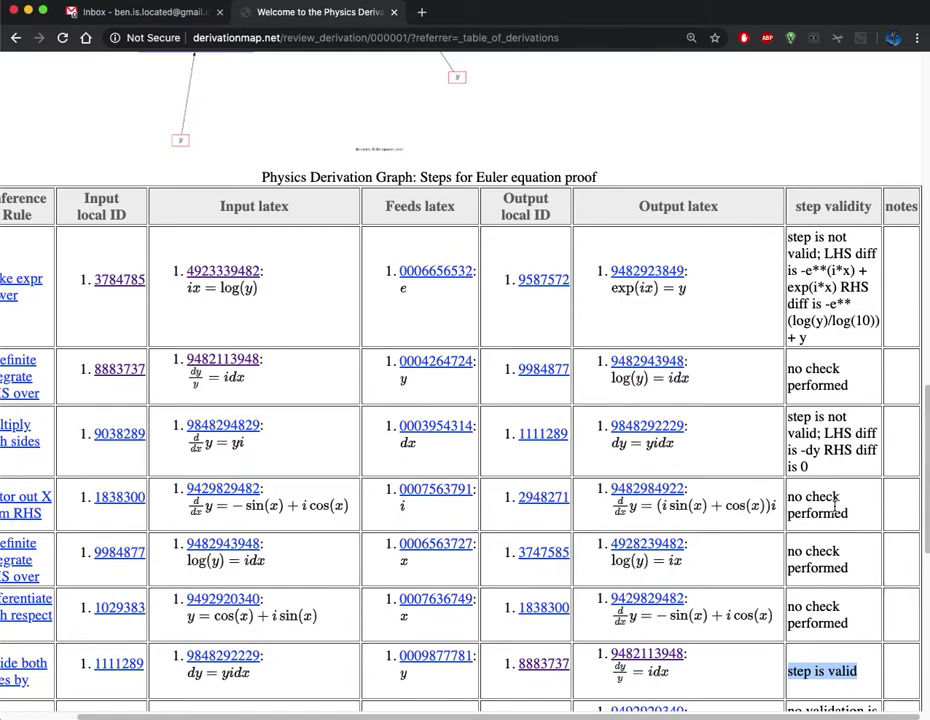
scroll(835, 508, left, 5)
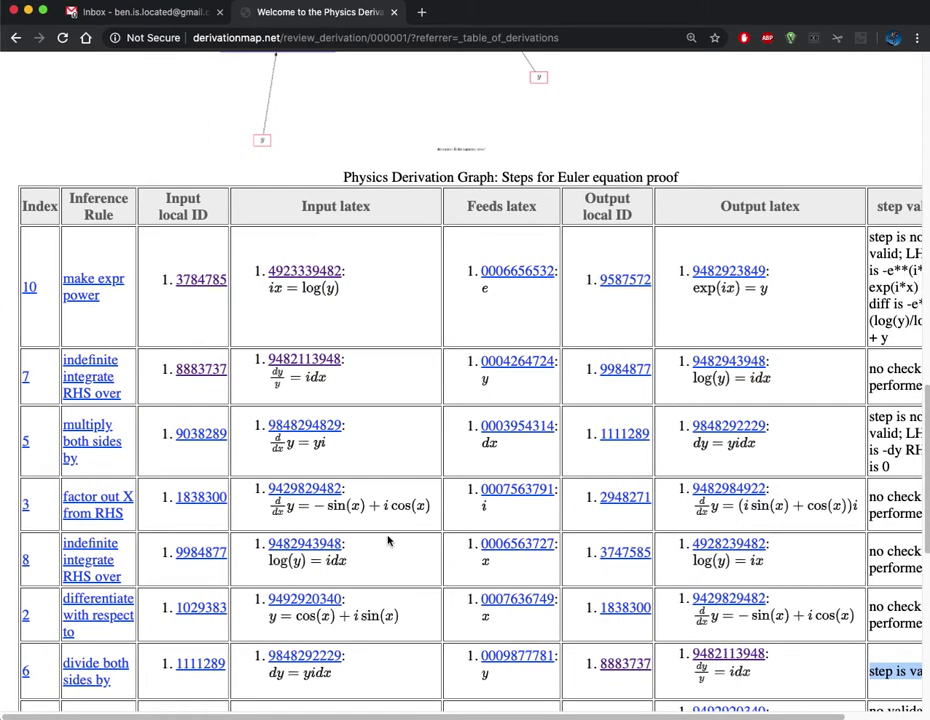
scroll(388, 540, down, 3)
scroll(388, 540, up, 1)
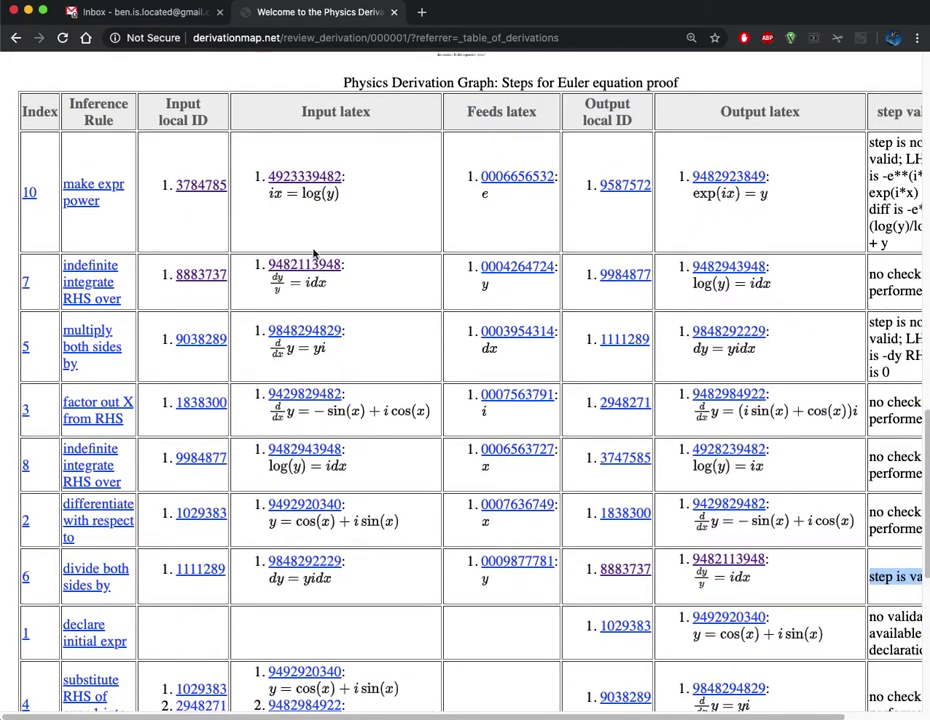
Open the input expression ix = log(y) of the "make expr power" step and check which derivations use it.
click(303, 177)
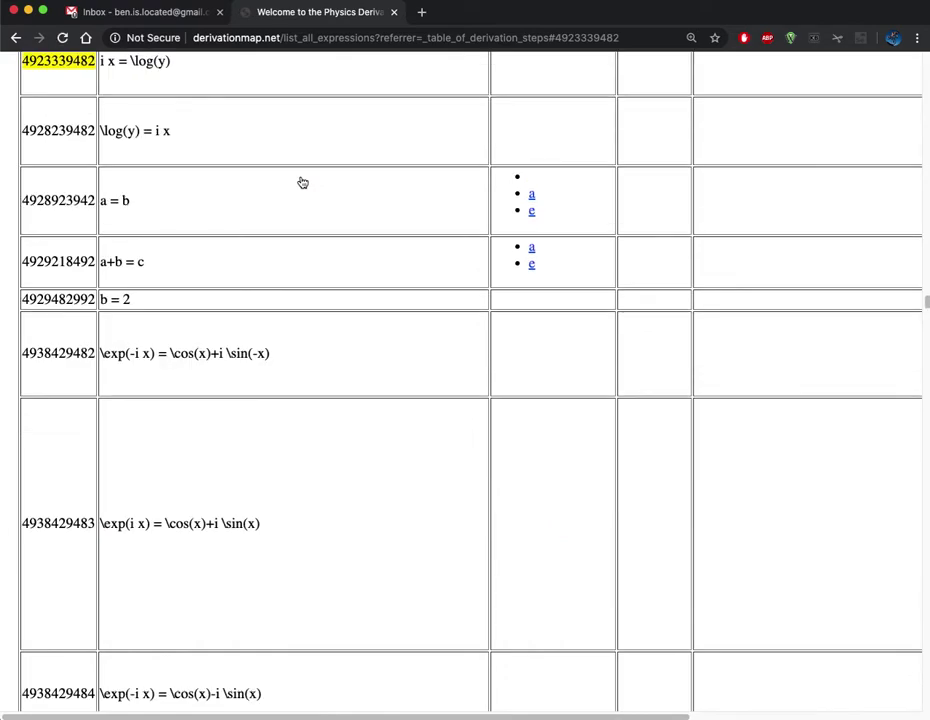
scroll(303, 182, up, 2)
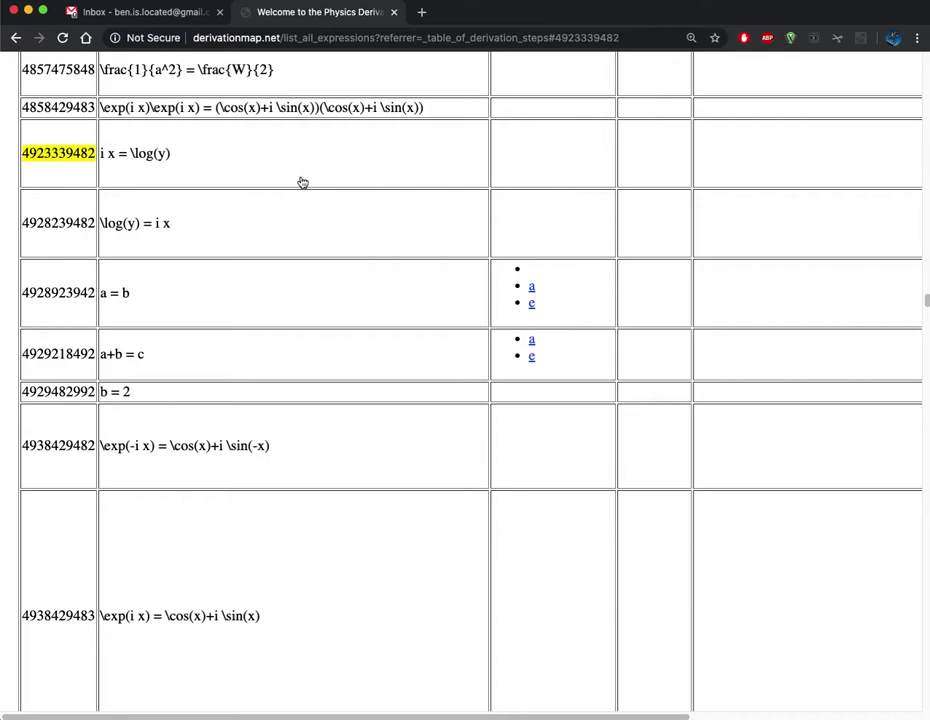
scroll(303, 182, right, 2)
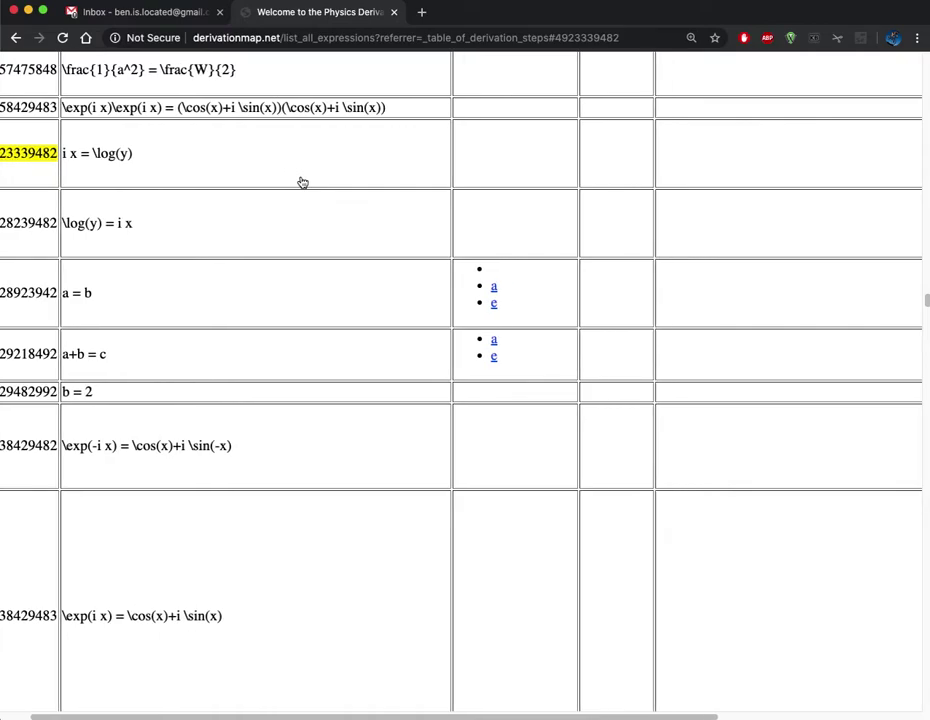
scroll(303, 182, right, 10)
scroll(400, 172, left, 10)
scroll(400, 172, right, 15)
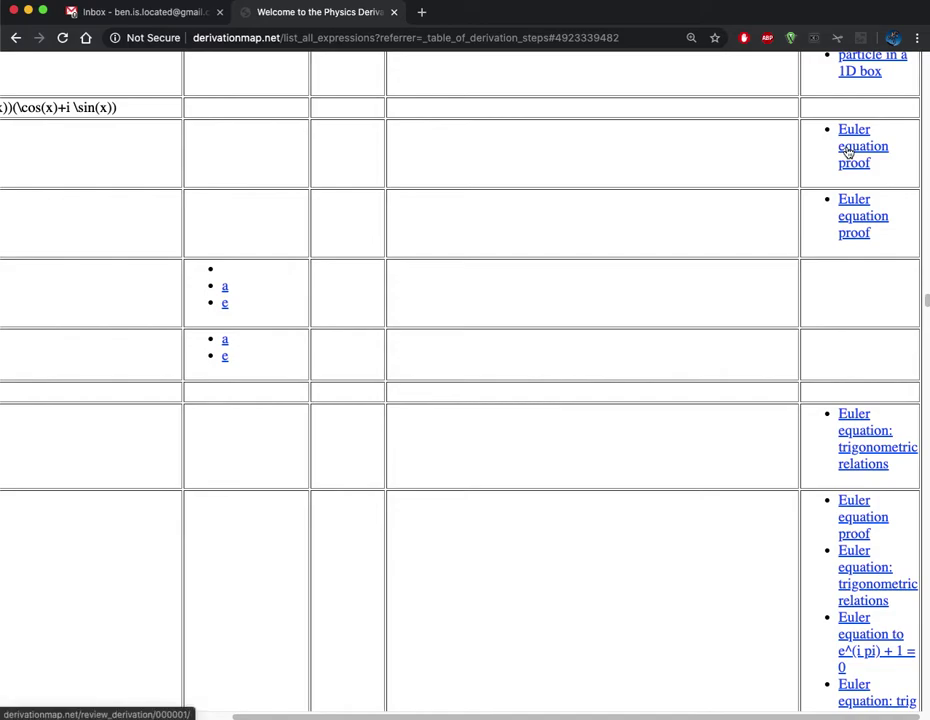
scroll(66, 201, left, 15)
scroll(301, 421, up, 3)
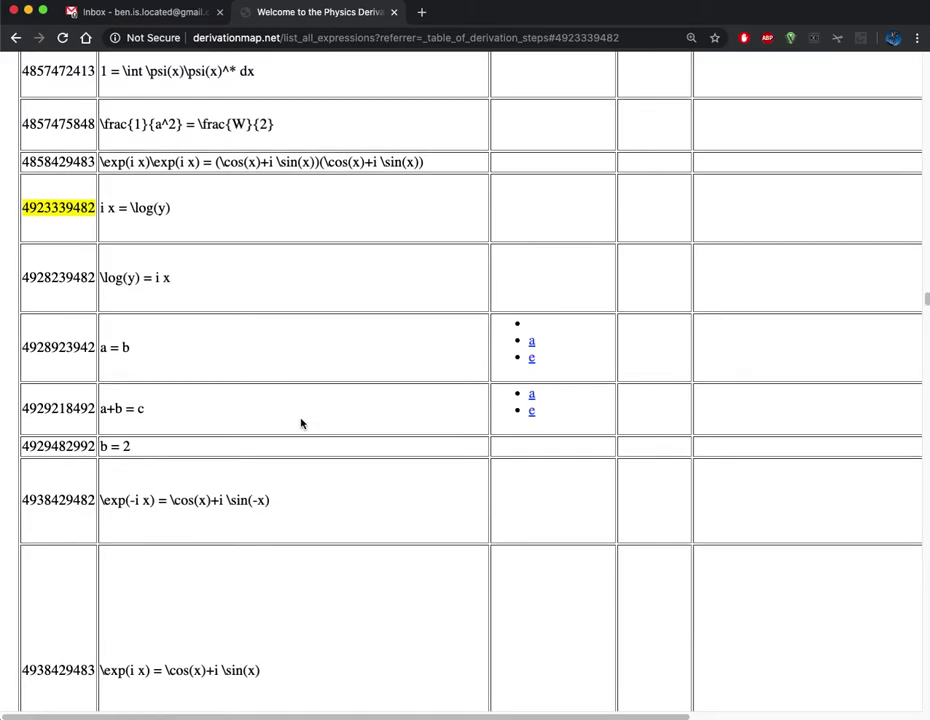
scroll(301, 423, up, 15)
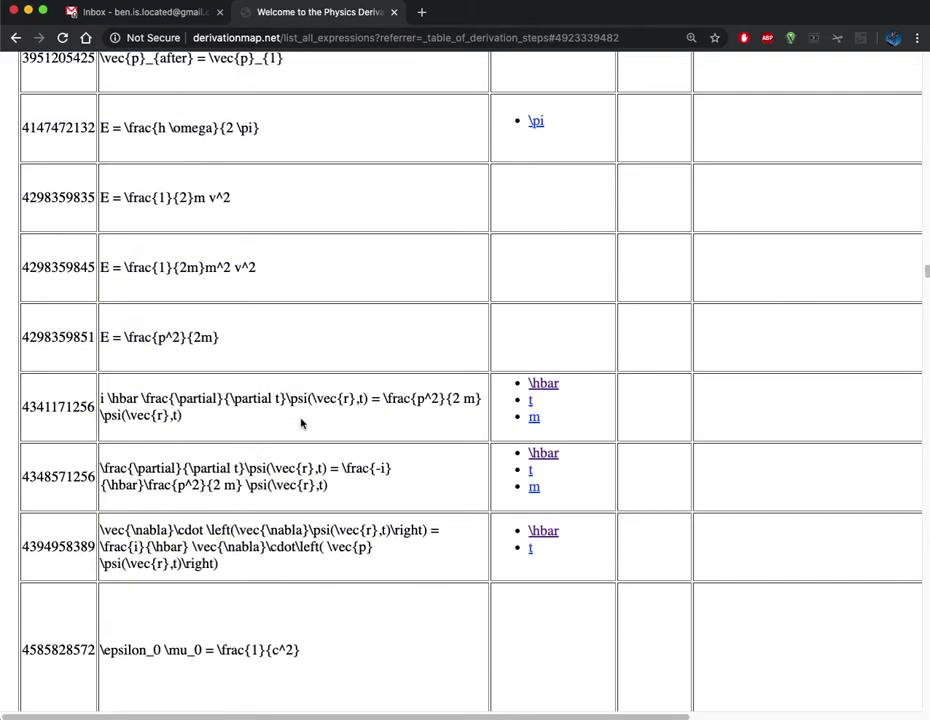
scroll(301, 423, up, 1)
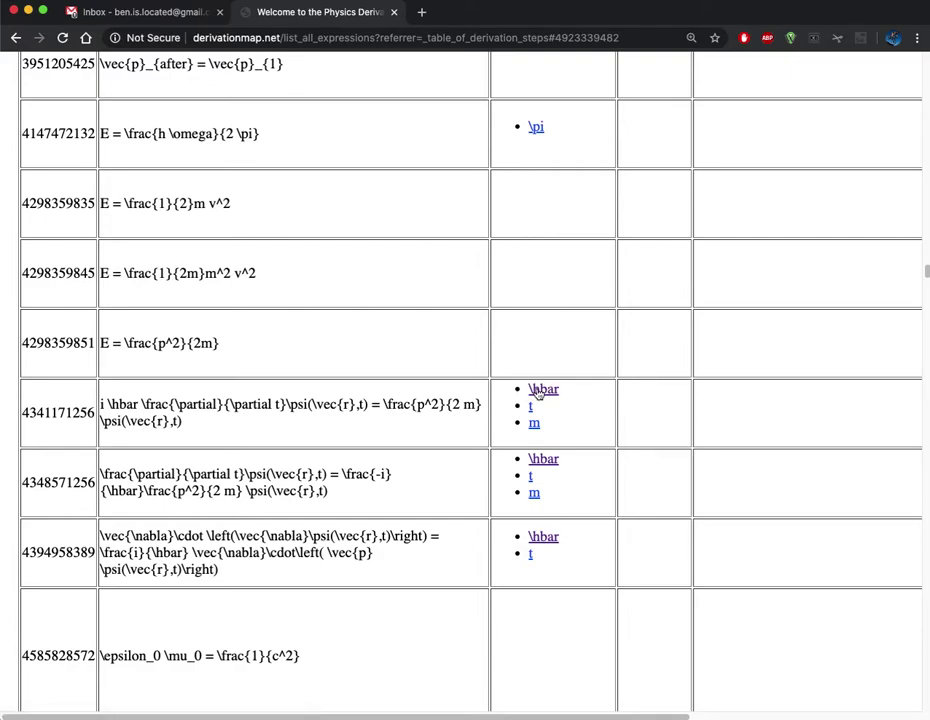
click(541, 392)
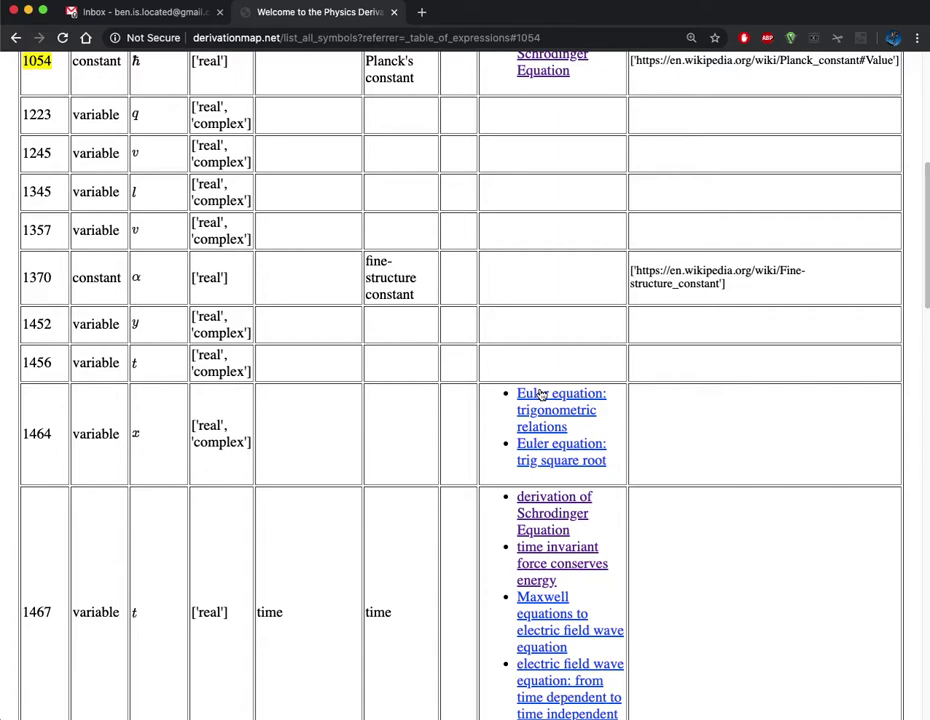
scroll(540, 394, up, 2)
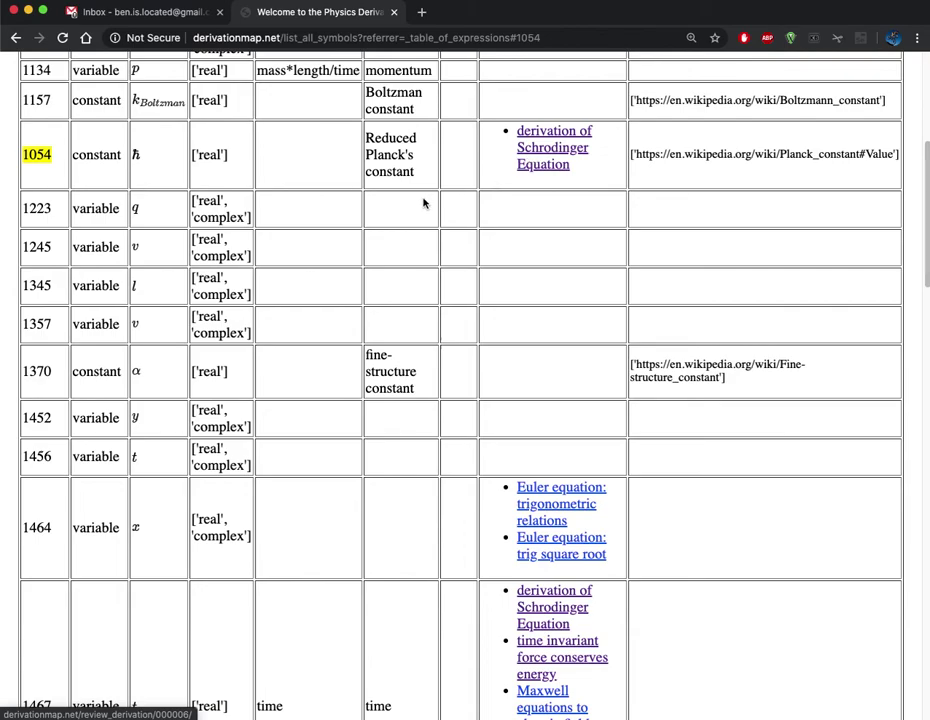
scroll(423, 203, up, 5)
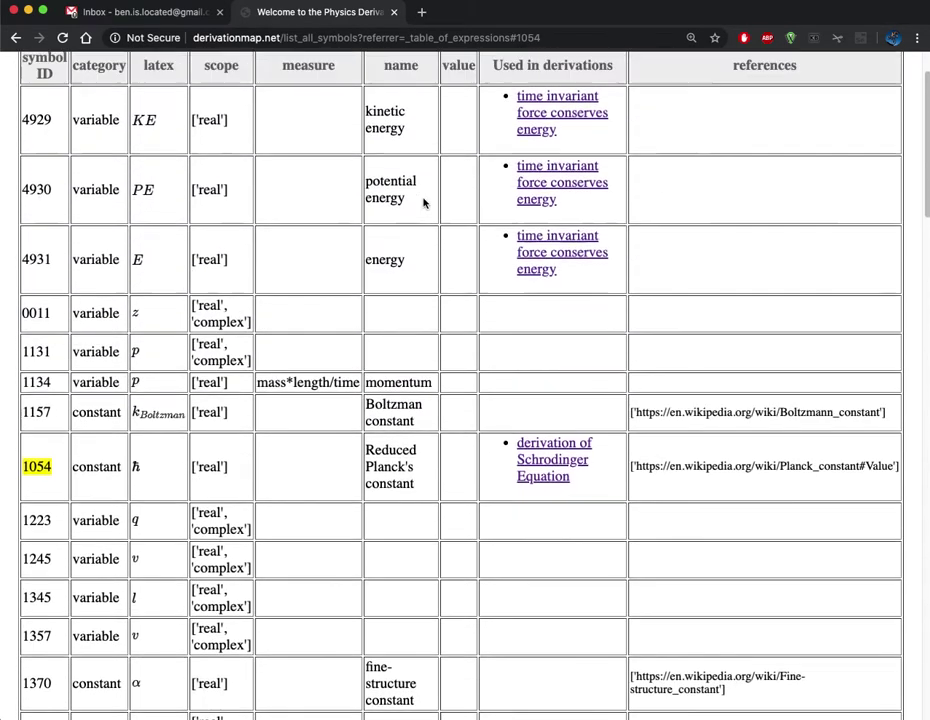
scroll(423, 203, up, 2)
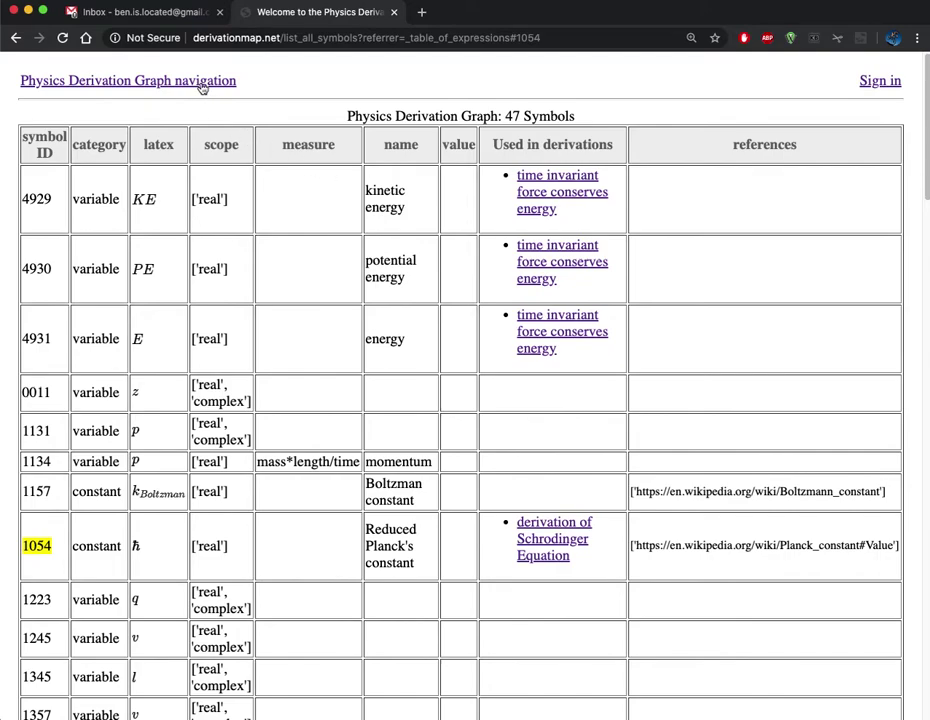
Request a new derivation from the site navigation and sign in with the account username and password.
click(200, 88)
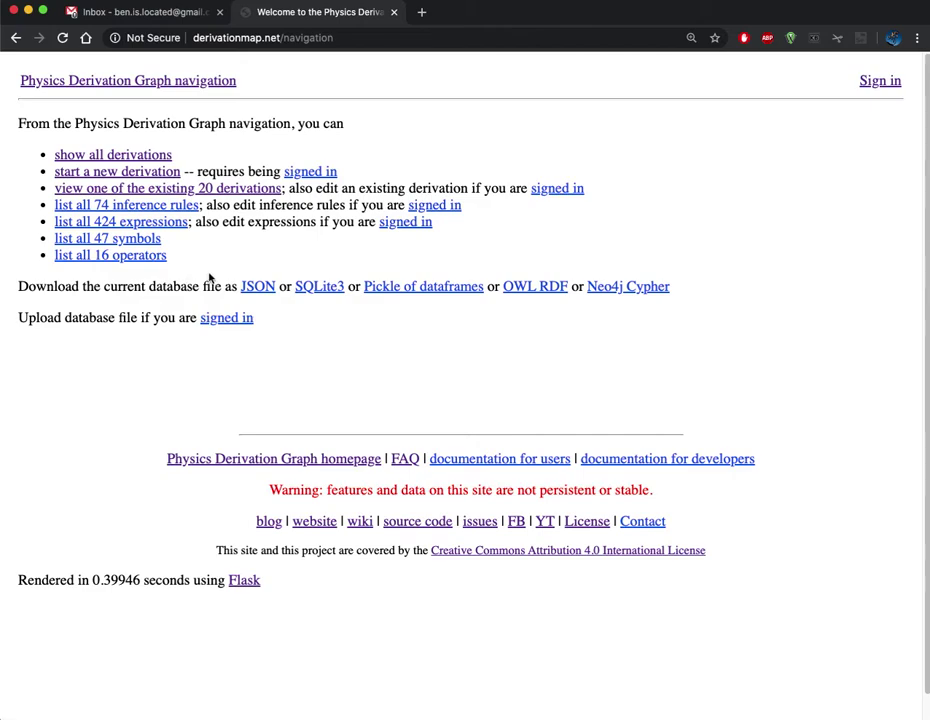
click(138, 174)
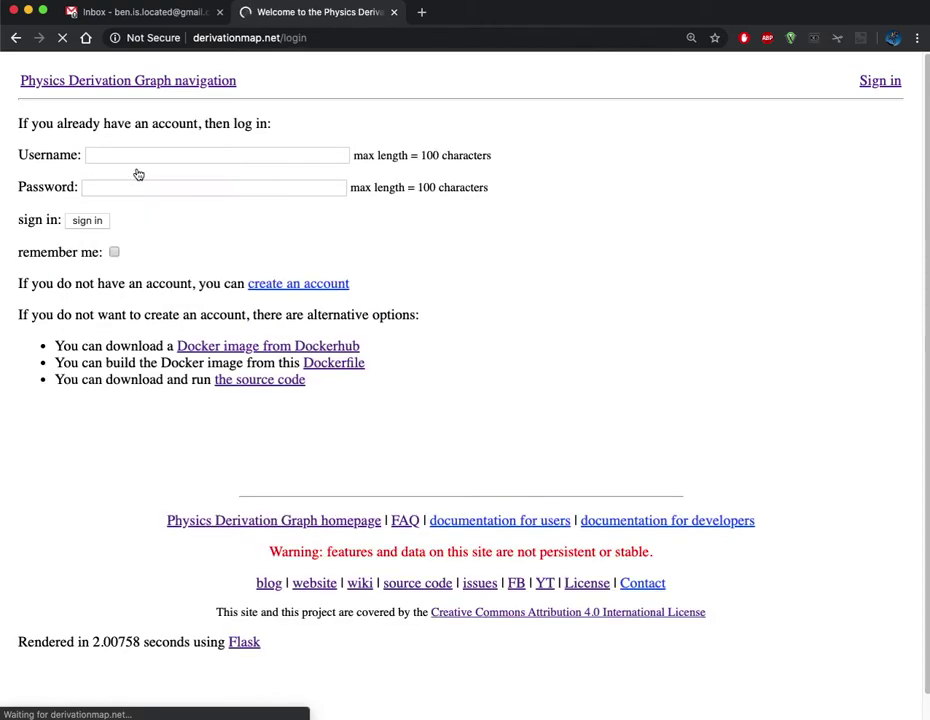
click(152, 156)
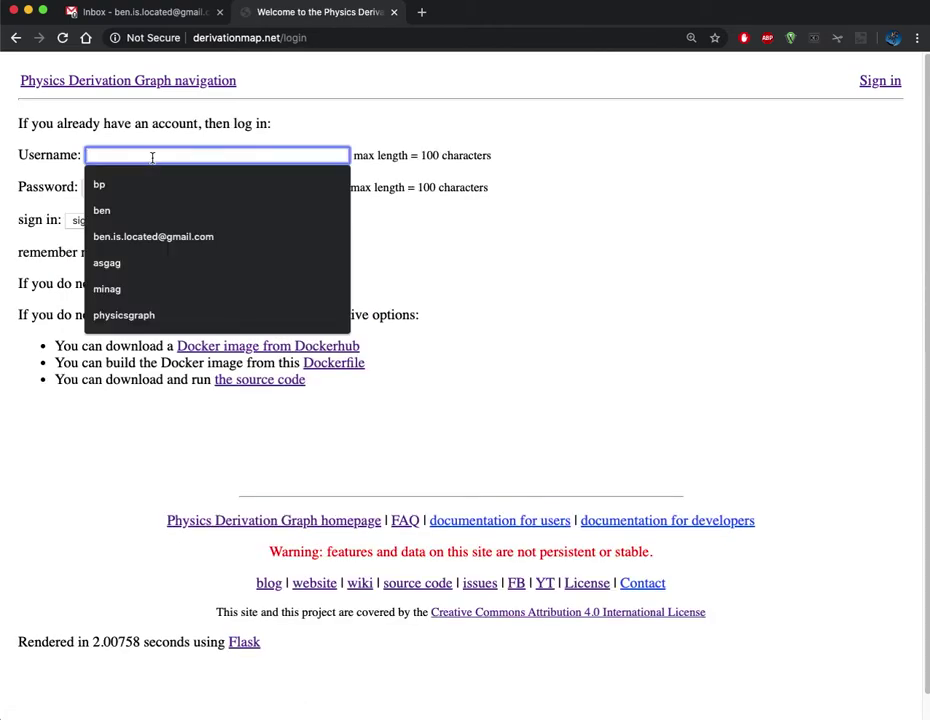
text(bp)
key(Tab)
text(********)
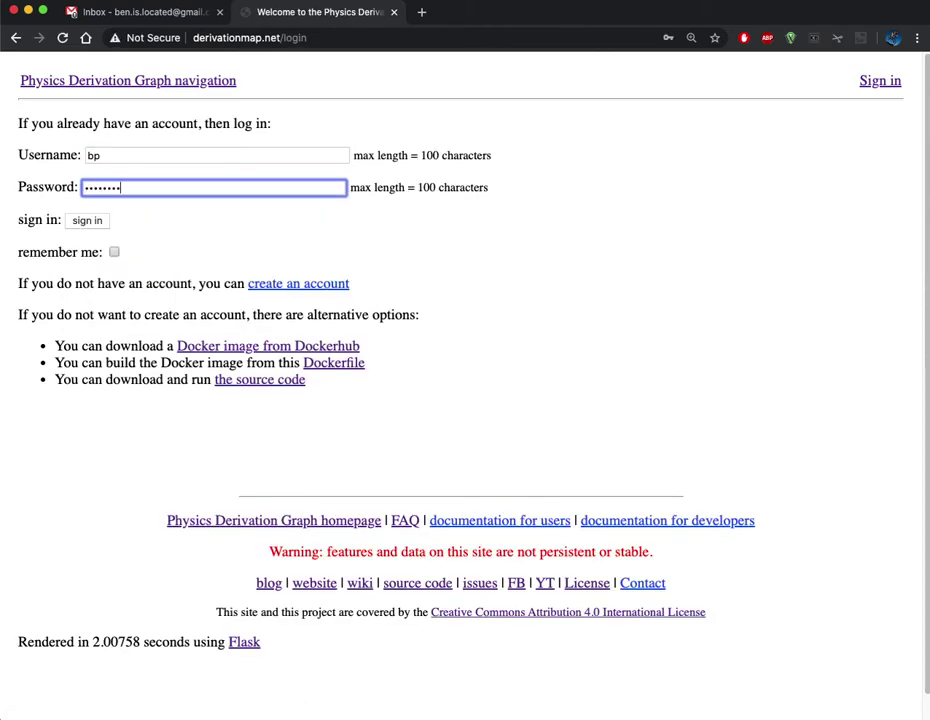
key(Tab)
key(Return)
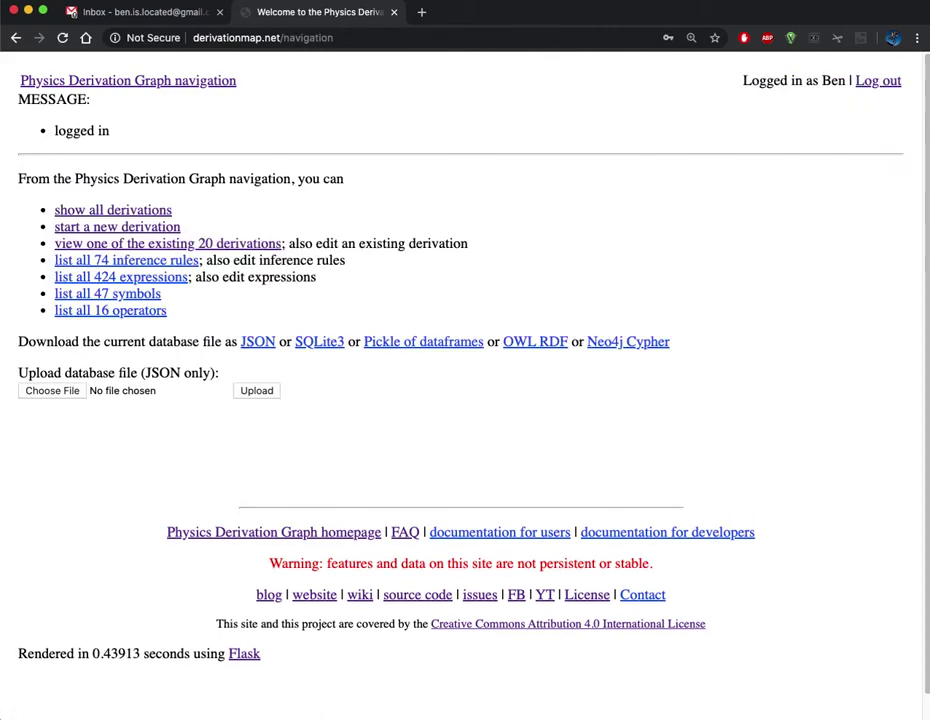
Start a new derivation named "my first derivation" with the notes left empty.
click(116, 228)
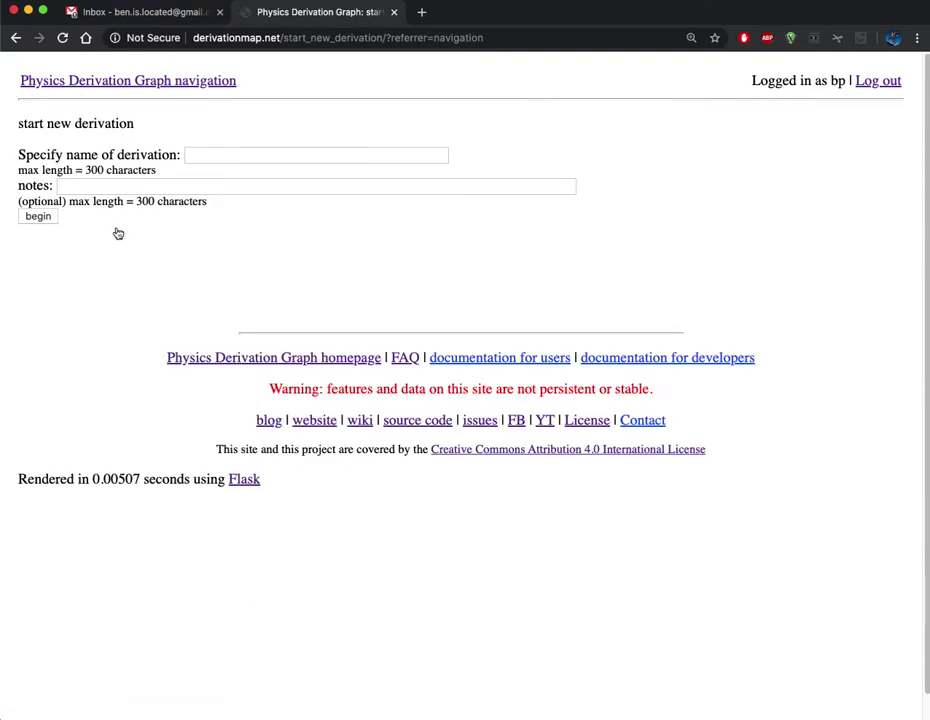
click(190, 155)
text(n)
key(BackSpace)
text(my)
key(Down)
key(Return)
click(60, 186)
key(Tab)
key(Return)
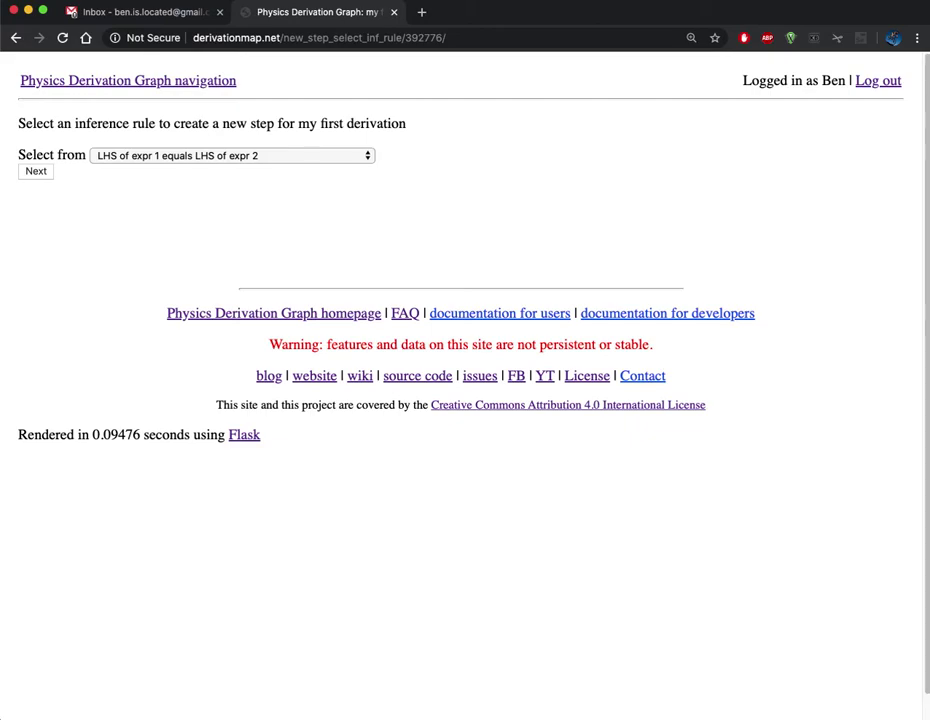
Choose "declare initial expr" as the inference rule for the derivation's first step.
key(Tab)
key(Tab)
key(Tab)
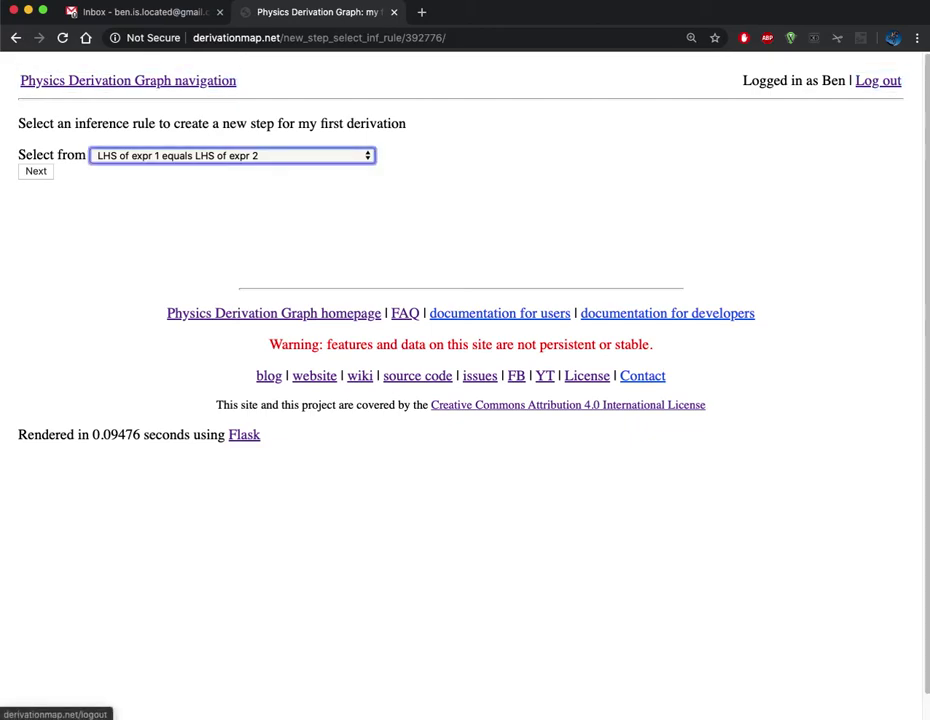
key(Down)
key(Down)
key(Down)
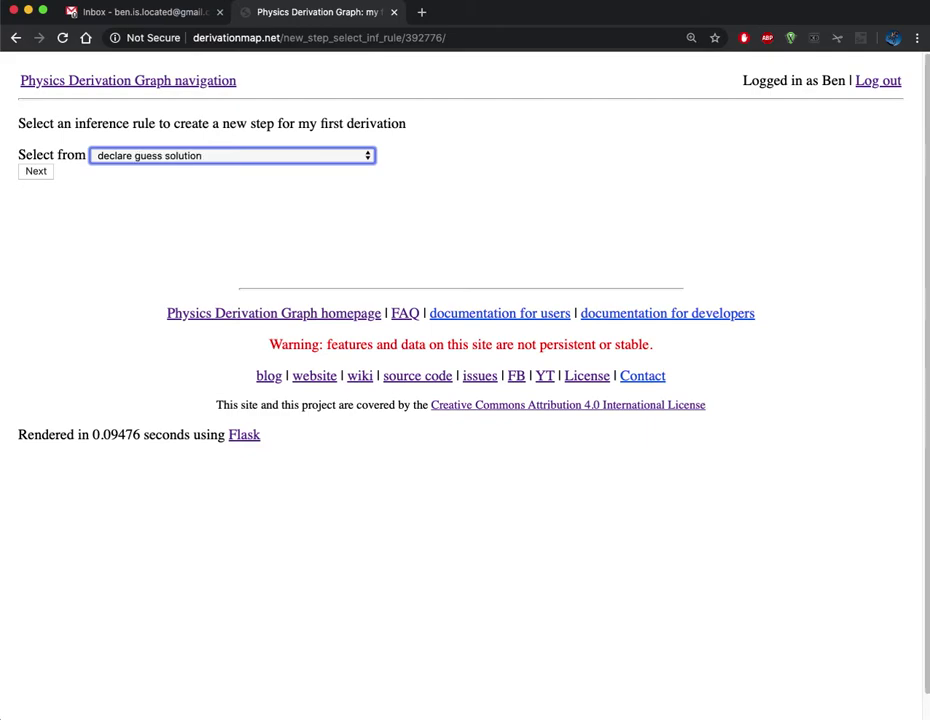
key(Down)
key(Down)
key(Tab)
key(Return)
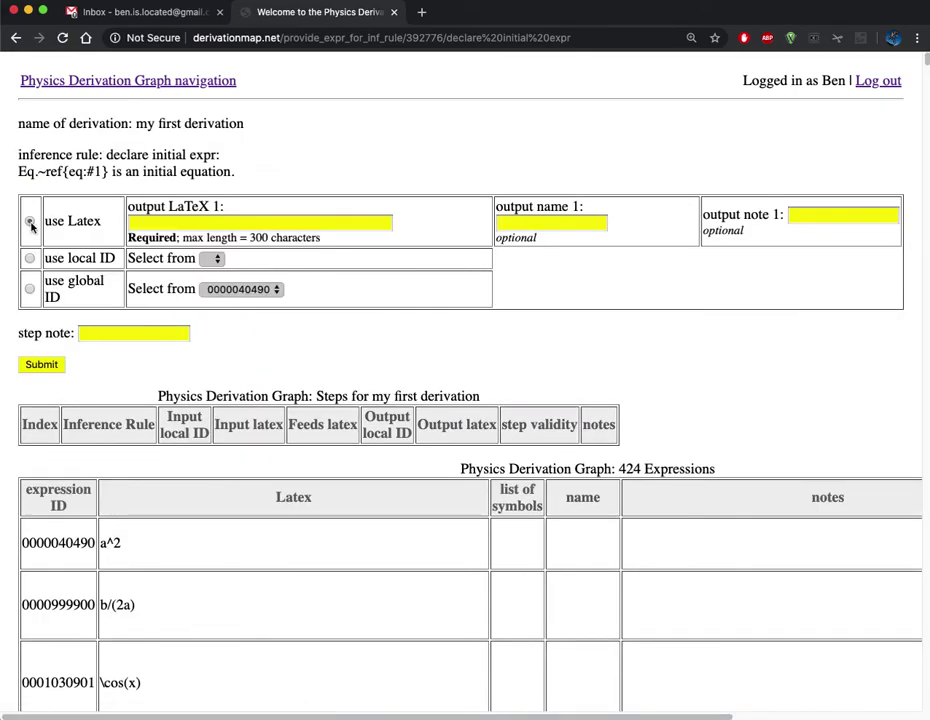
Submit the initial expression step with output LaTeX a = b and highlight its step validity entry.
click(160, 223)
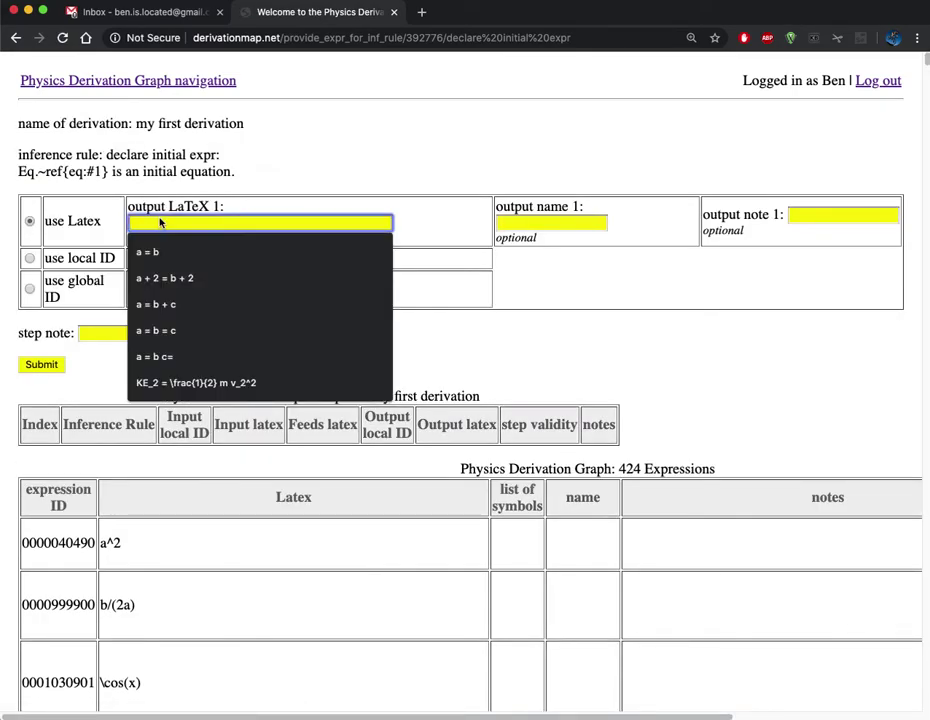
key(Down)
key(Return)
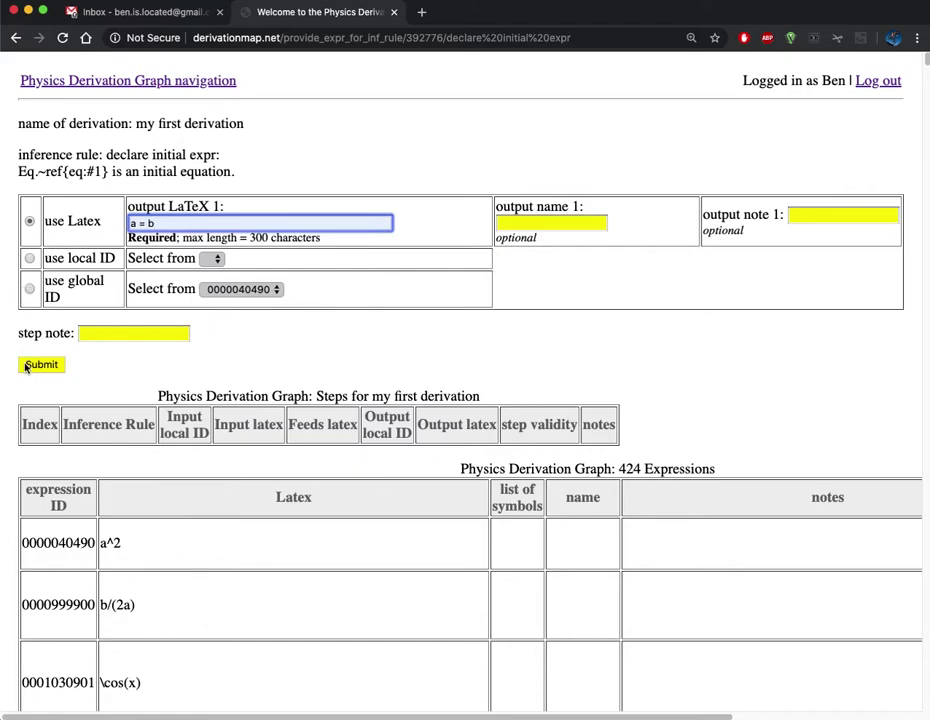
click(27, 366)
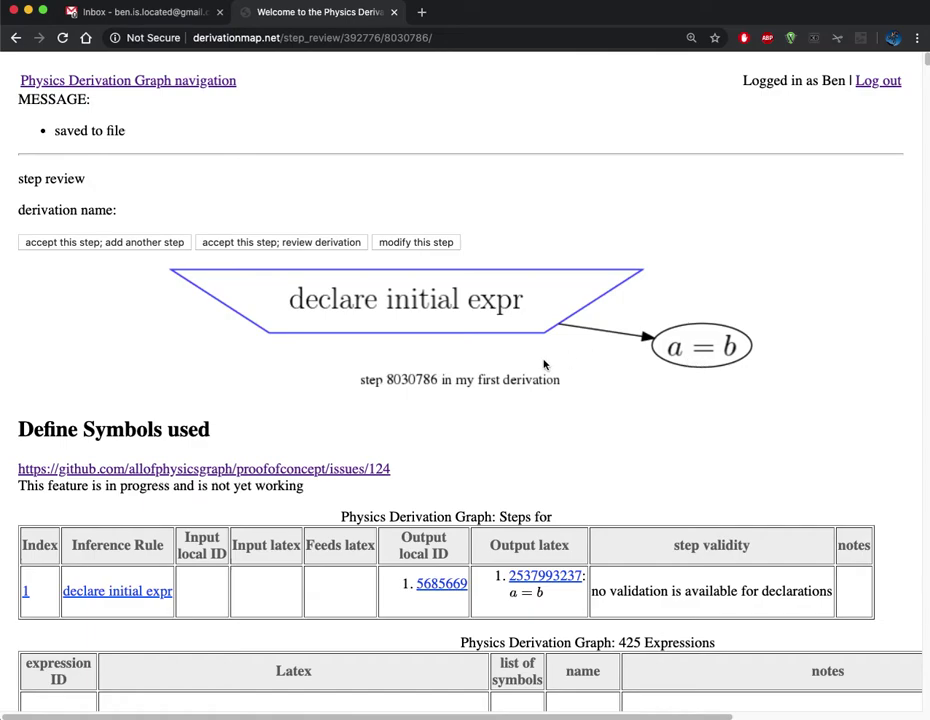
triple_click(628, 594)
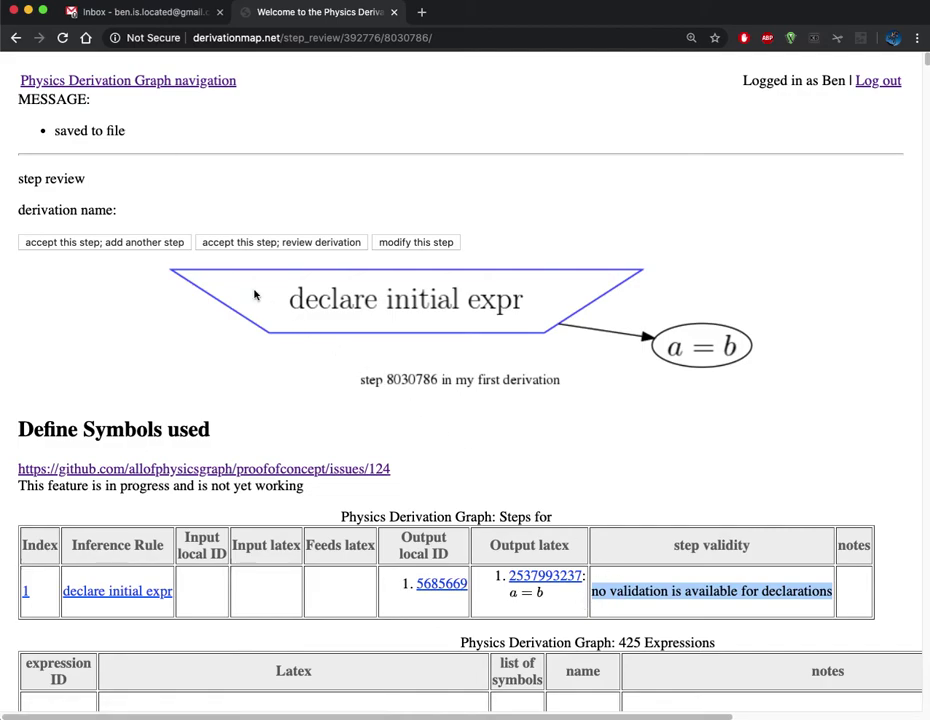
Accept the initial expression step and add another step using the "add X to both sides" inference rule.
click(151, 244)
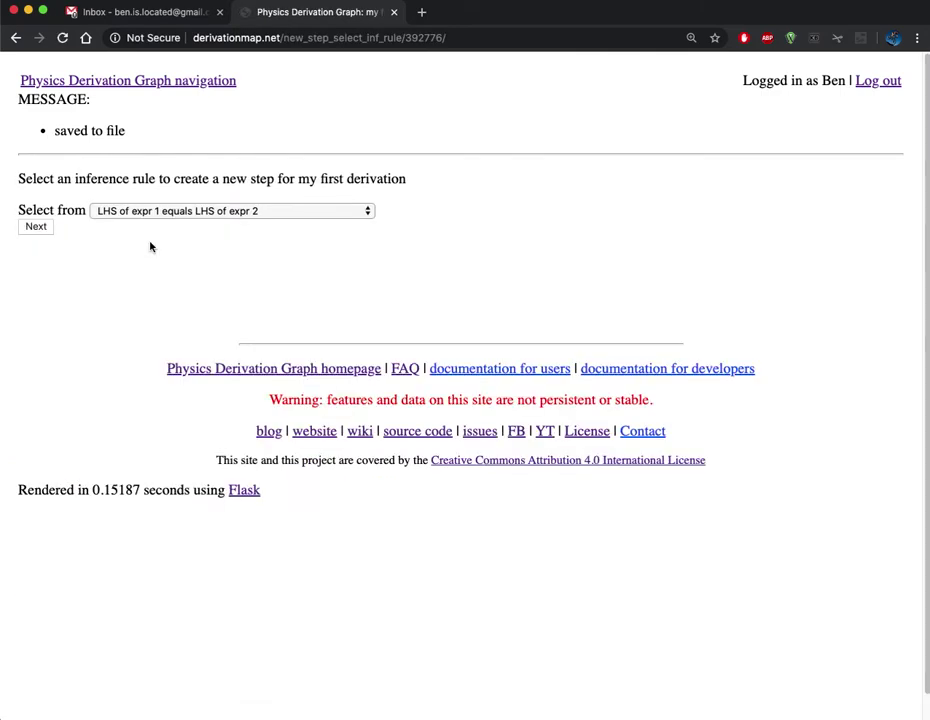
key(Tab)
key(Tab)
key(Tab)
key(a)
key(Tab)
key(Return)
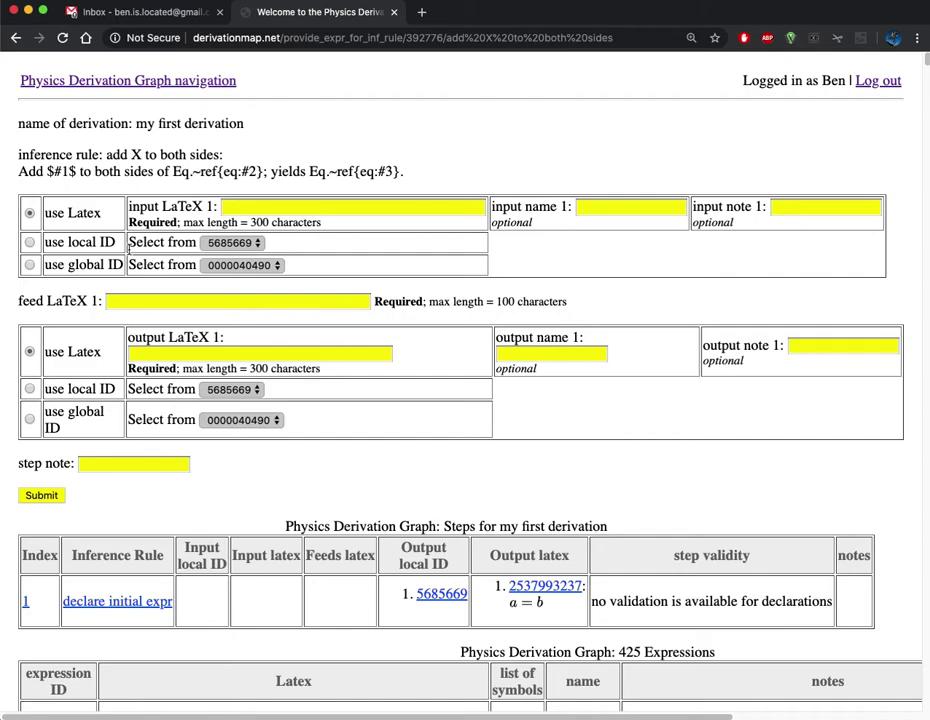
Use local ID 5685669 as the step's input expression and set its feed LaTeX to 2.
click(275, 209)
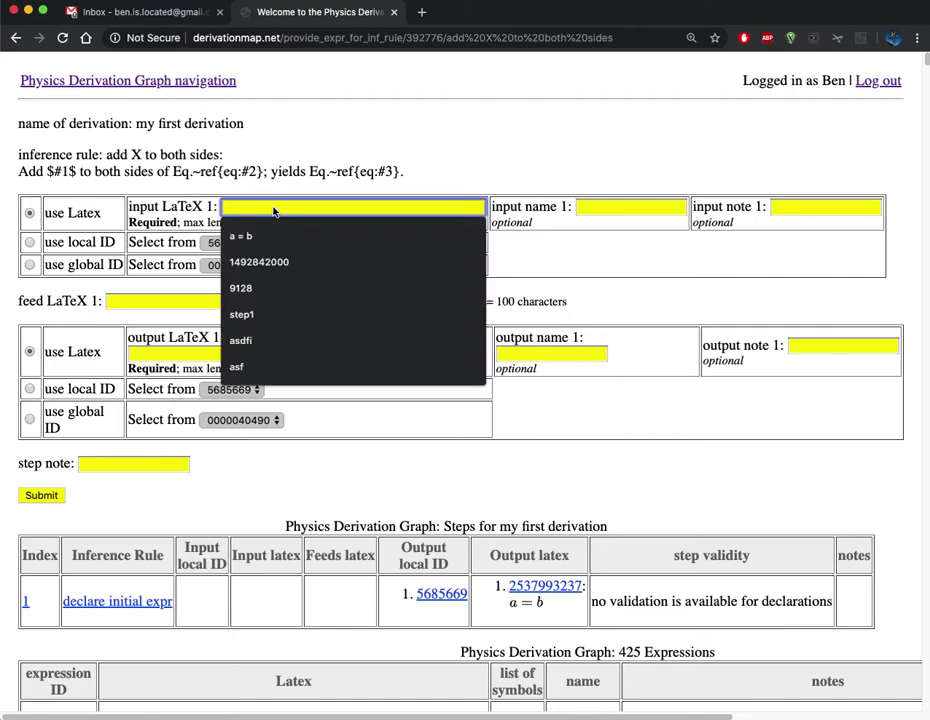
click(31, 243)
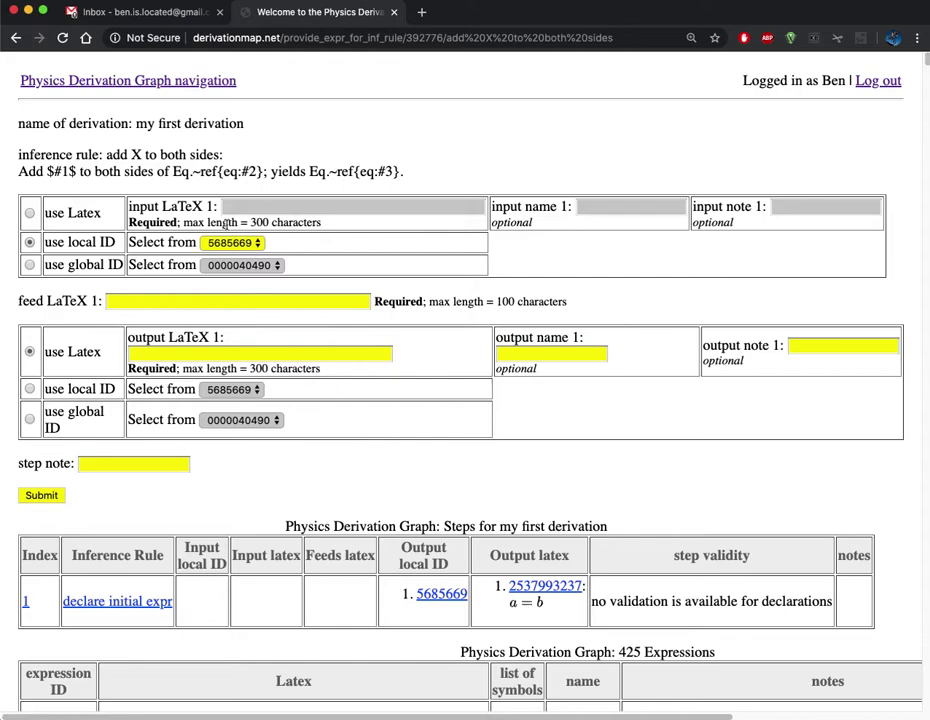
click(187, 302)
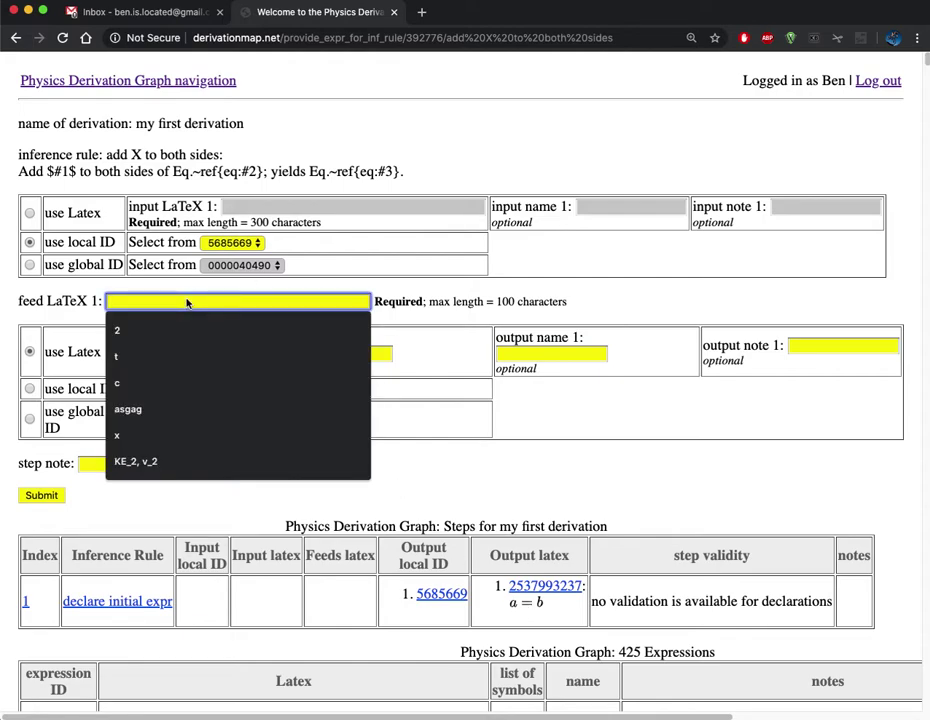
text(2)
key(Tab)
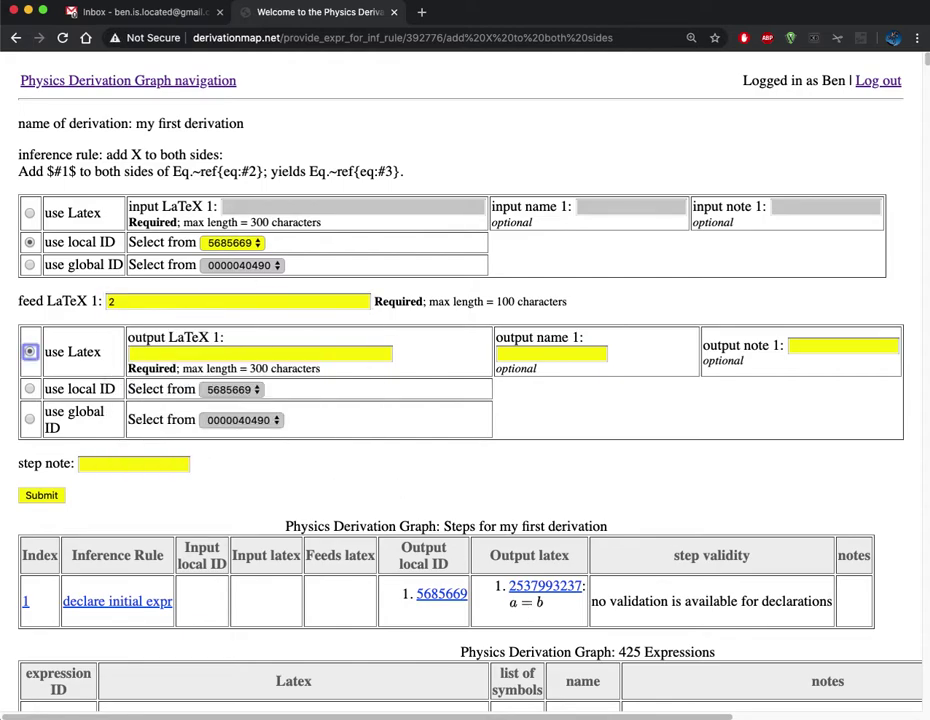
Submit the step with output LaTeX a + 2 = b + 2 and check its graph and validity in the review.
key(Tab)
text(a)
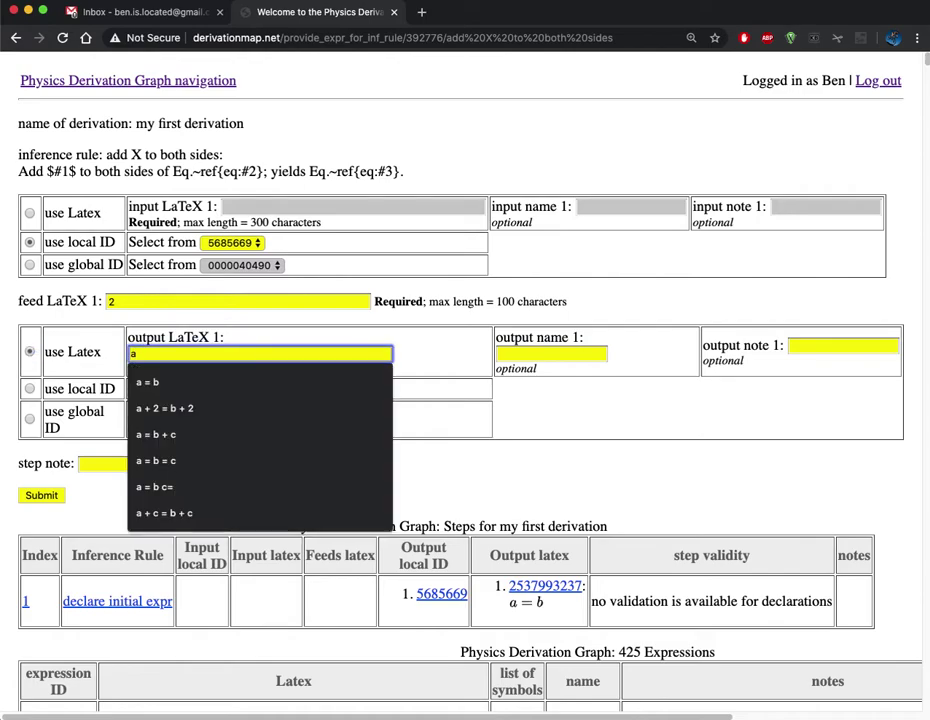
key(Down)
key(Down)
key(Return)
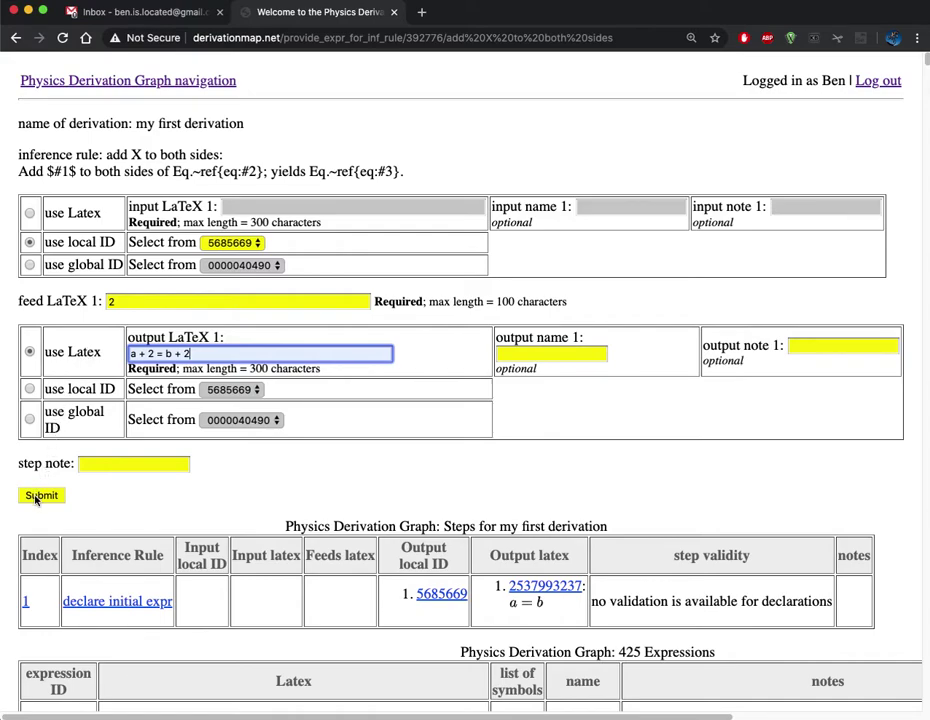
click(40, 496)
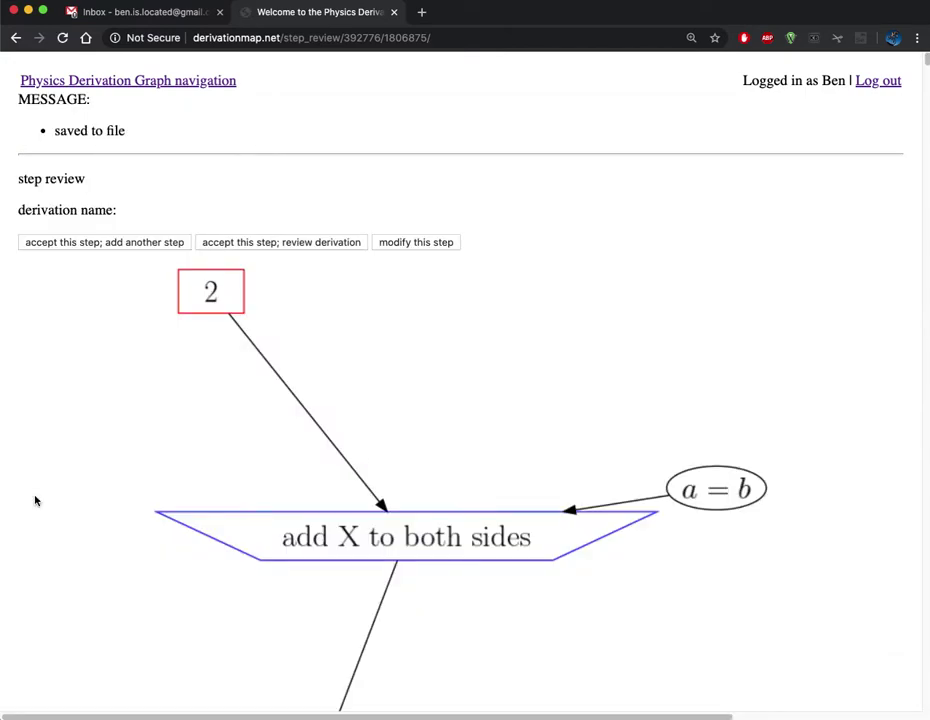
scroll(35, 500, down, 2)
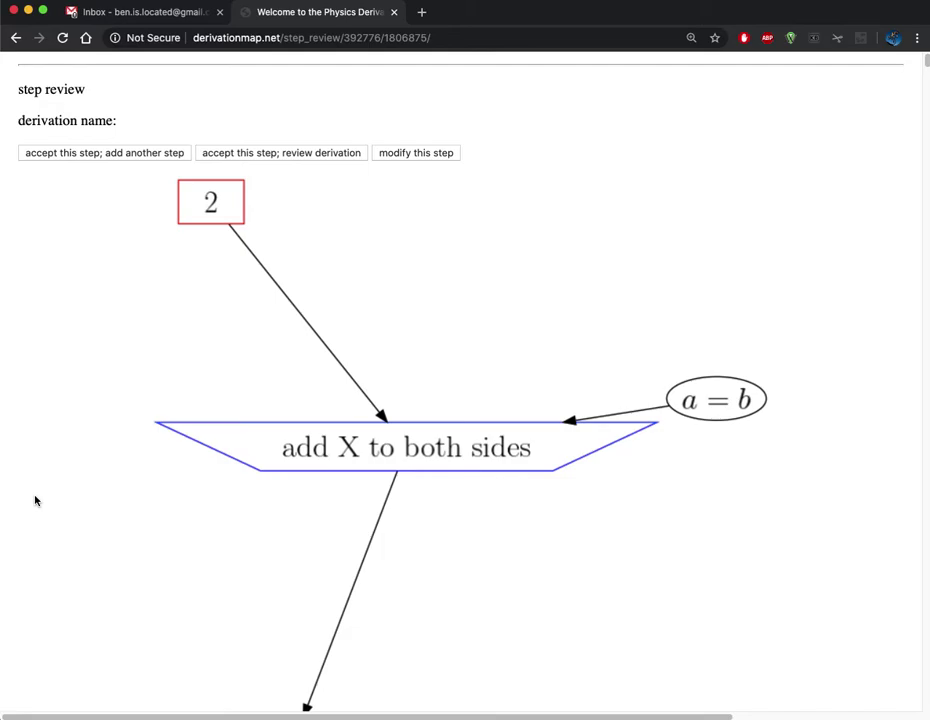
scroll(35, 500, down, 7)
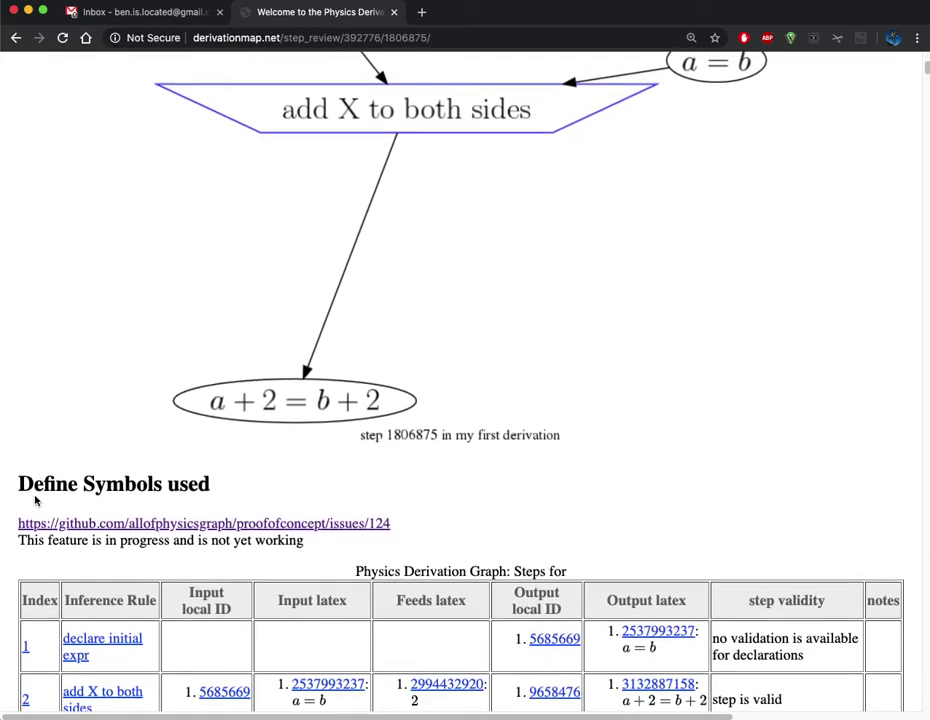
scroll(35, 500, down, 2)
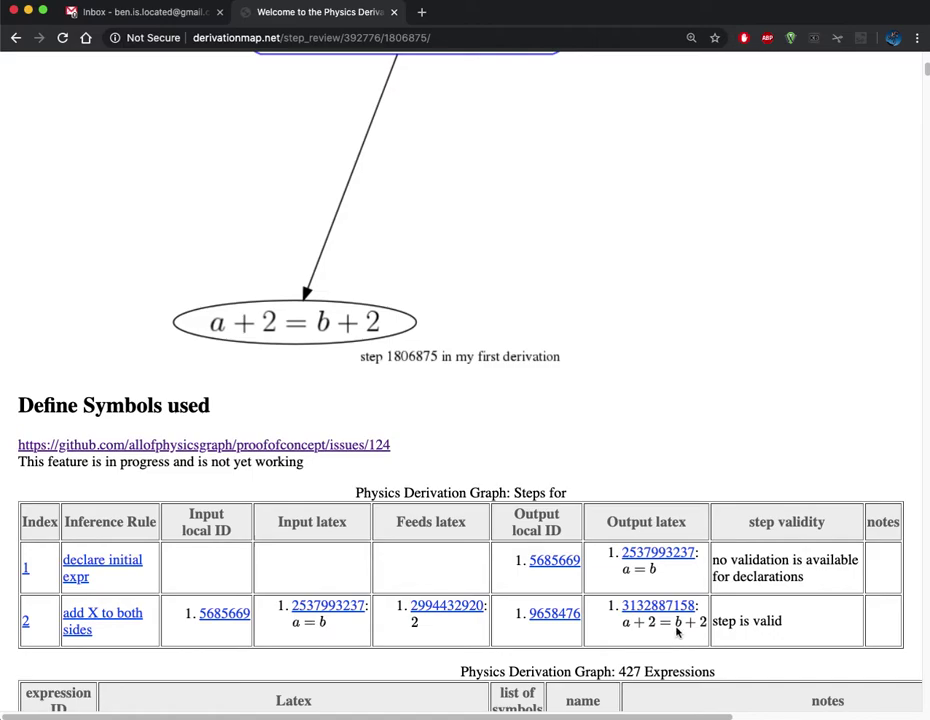
scroll(676, 628, up, 5)
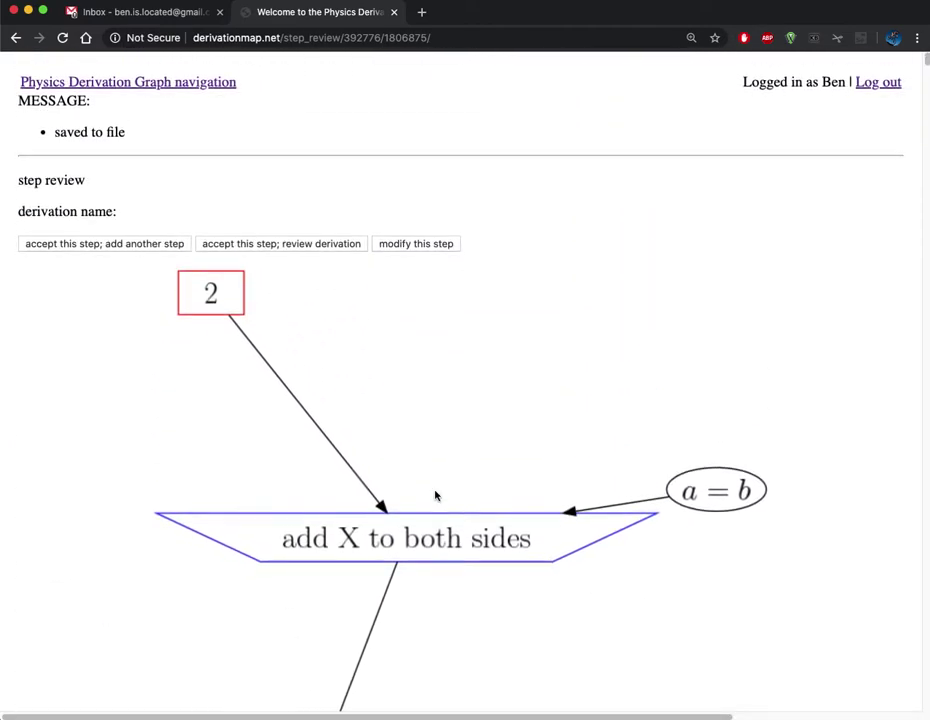
Accept the "add X to both sides" step and add another step using the "declare final expr" inference rule.
click(115, 243)
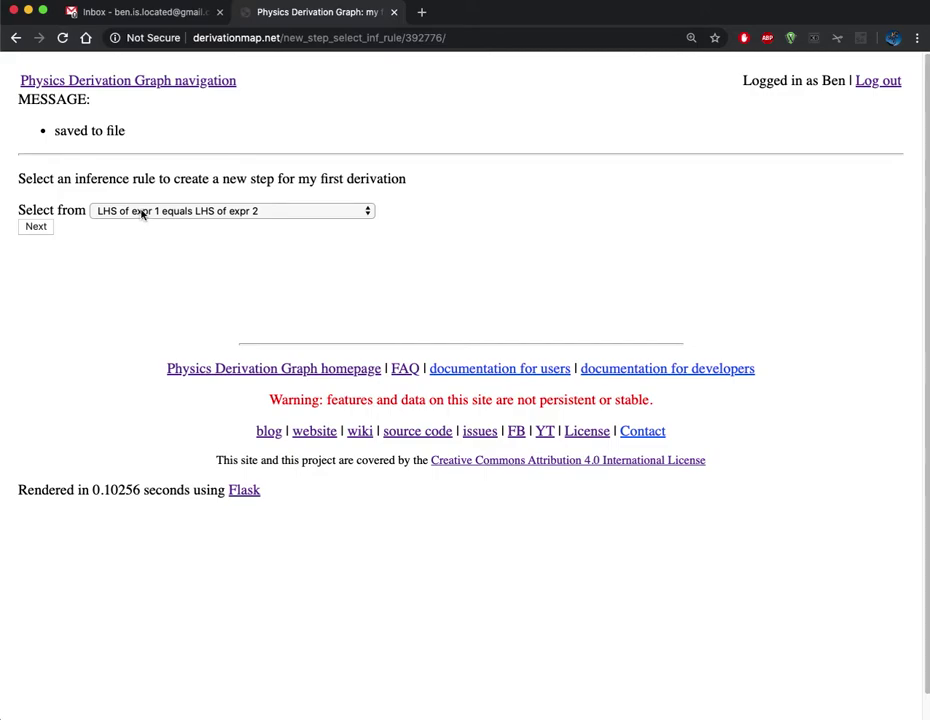
click(142, 214)
click(142, 214)
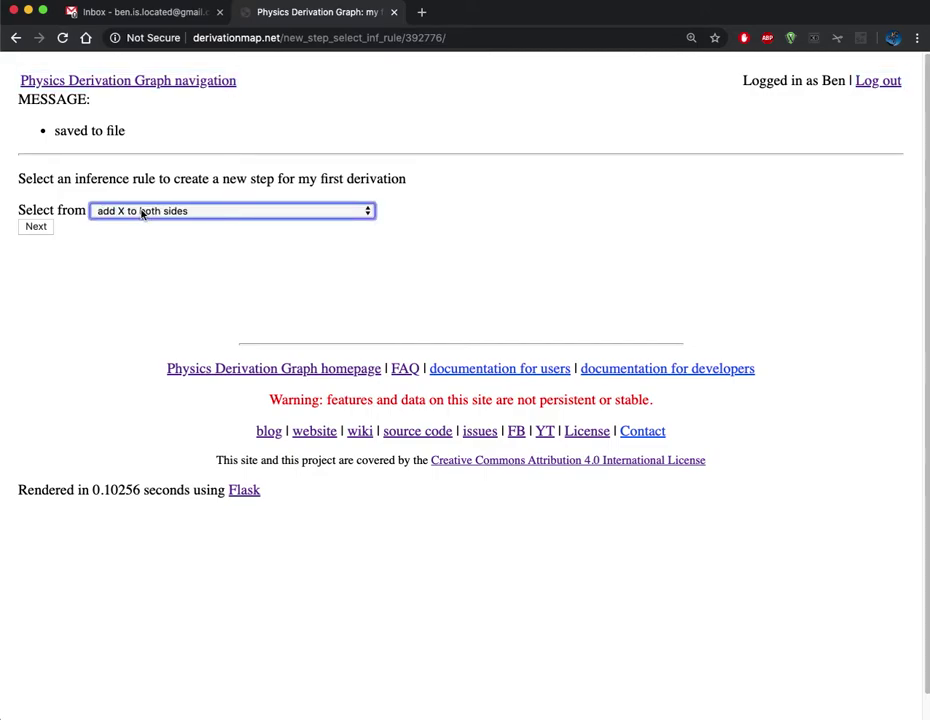
click(142, 213)
key(Down)
key(Return)
key(Tab)
key(Return)
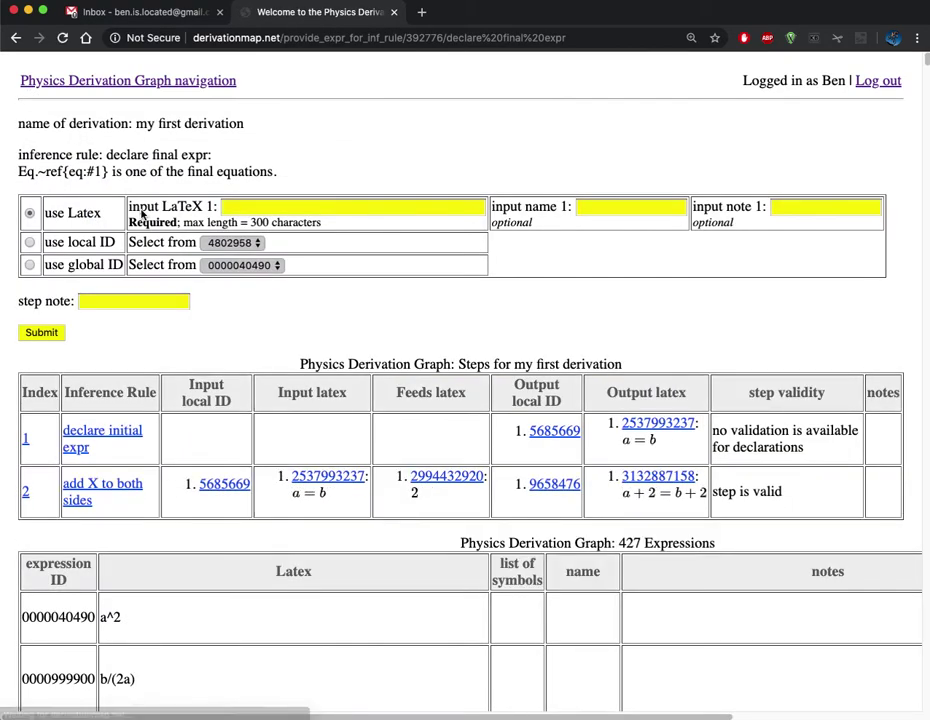
Submit the final expression step with local ID 9658476 as its input, and accept it to review the whole derivation.
click(31, 242)
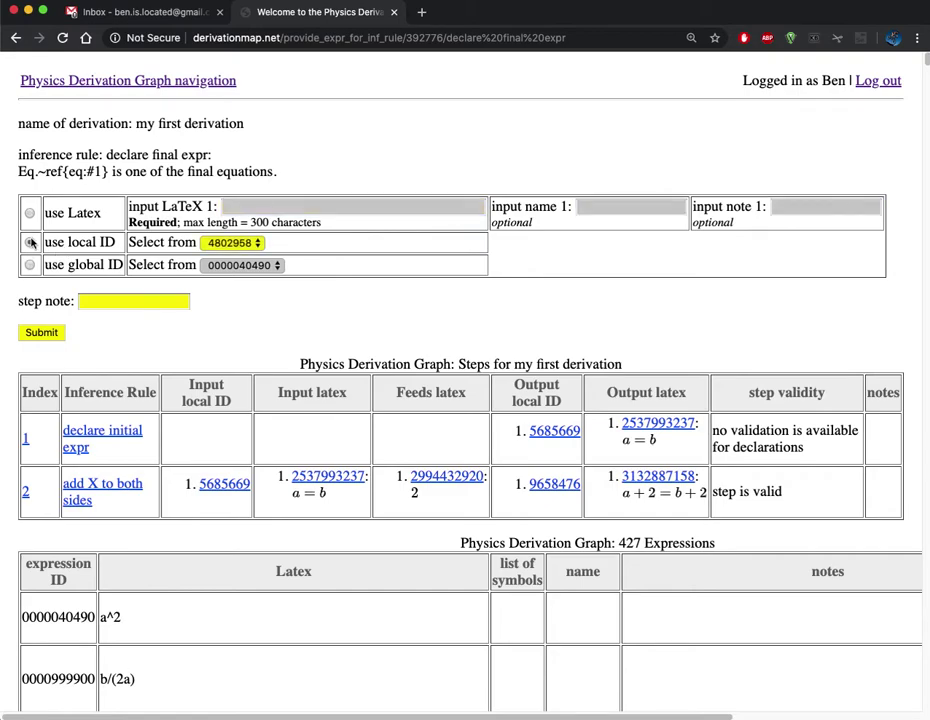
click(236, 243)
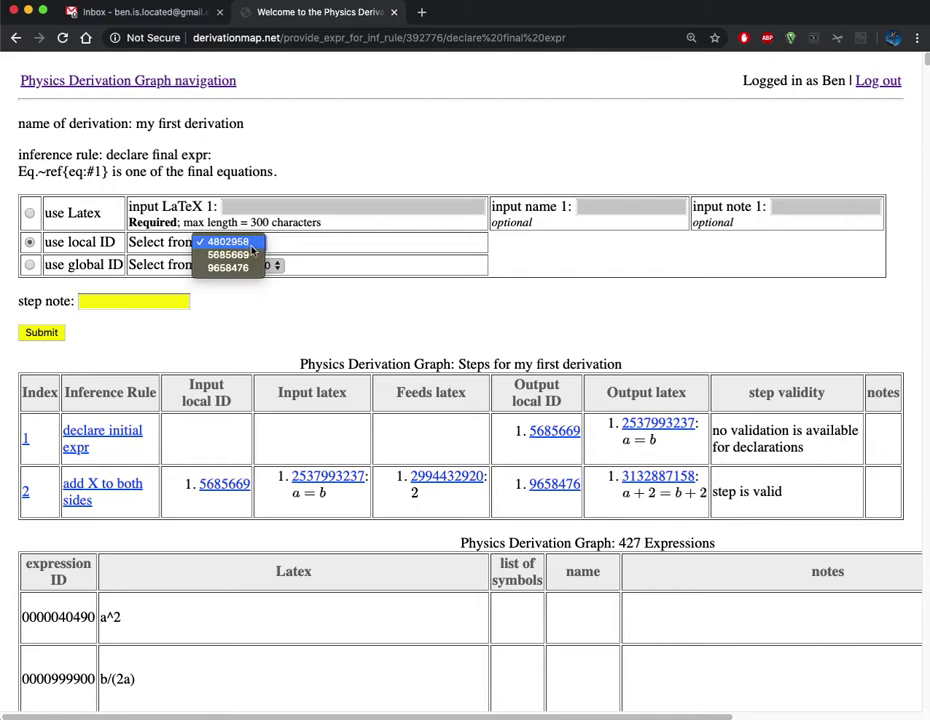
click(250, 267)
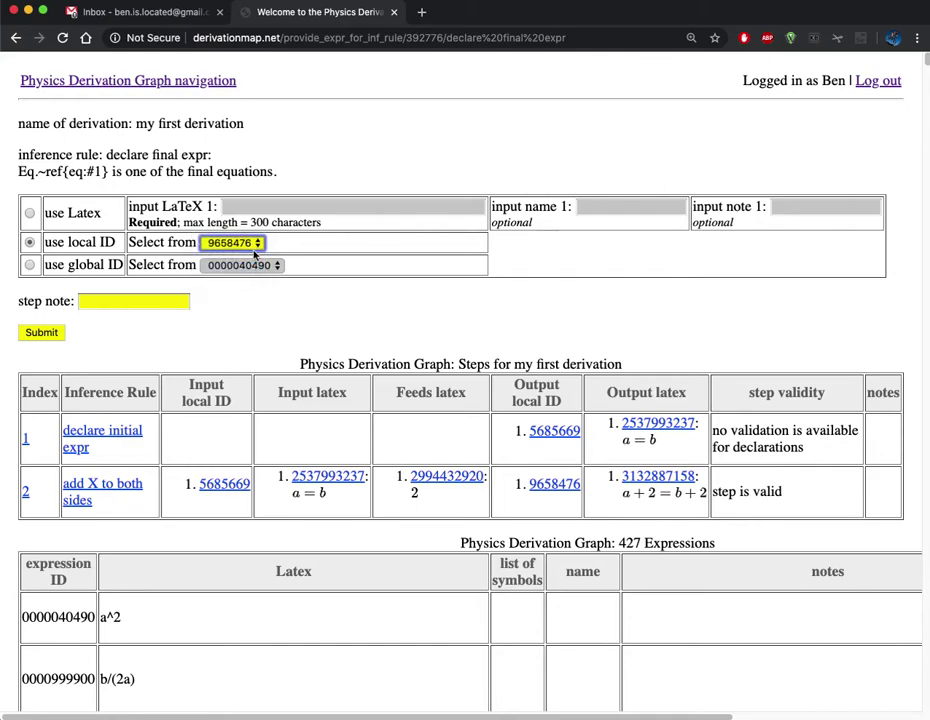
click(41, 333)
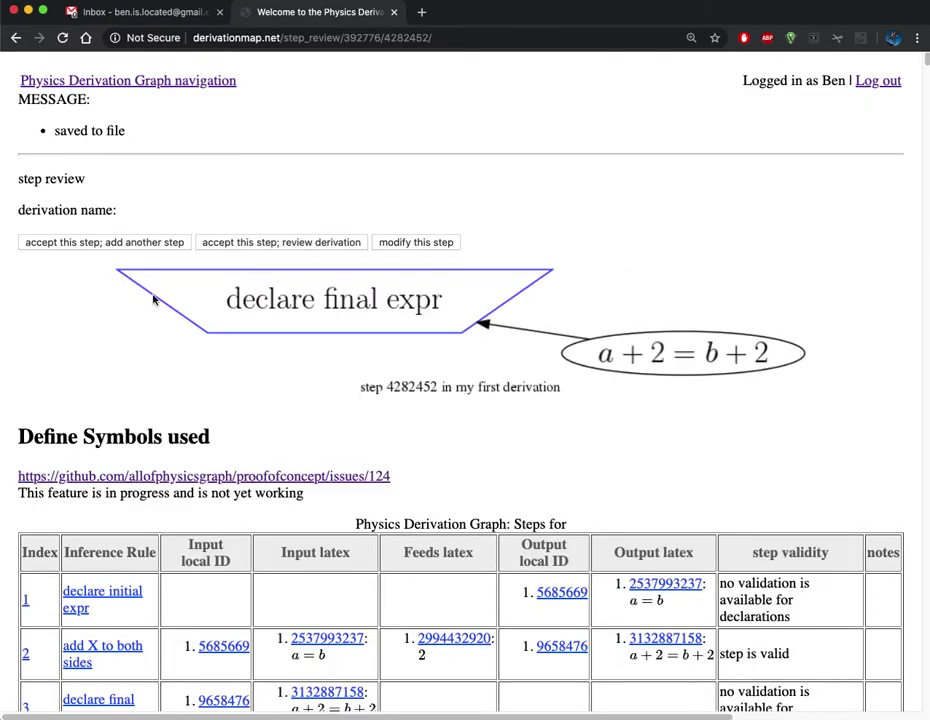
click(267, 245)
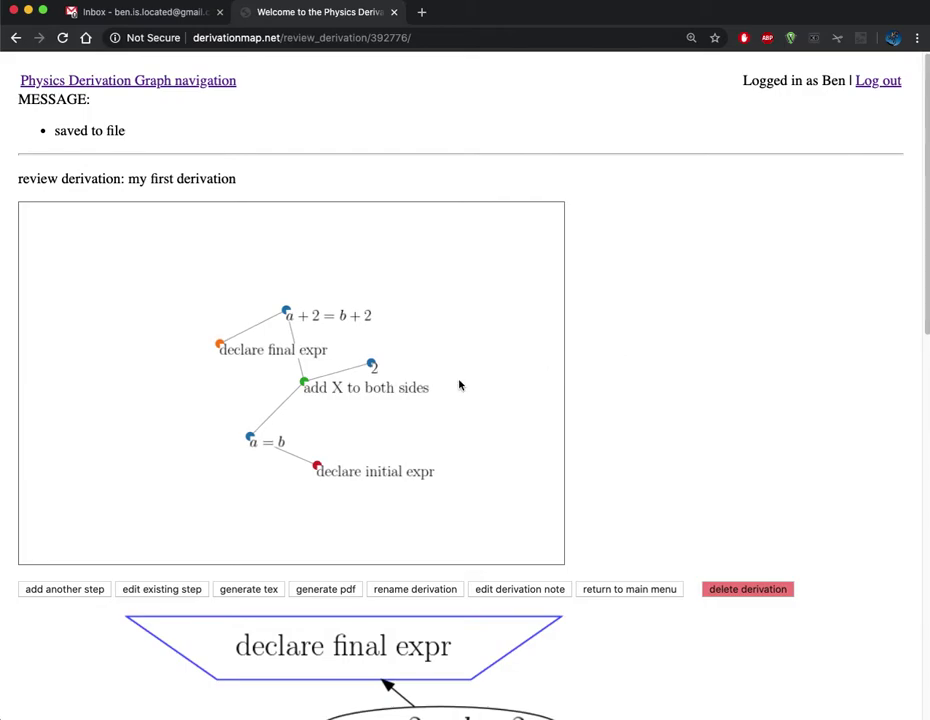
Examine the finished derivation's graph and its table of steps, including the validity of each step.
scroll(613, 396, down, 10)
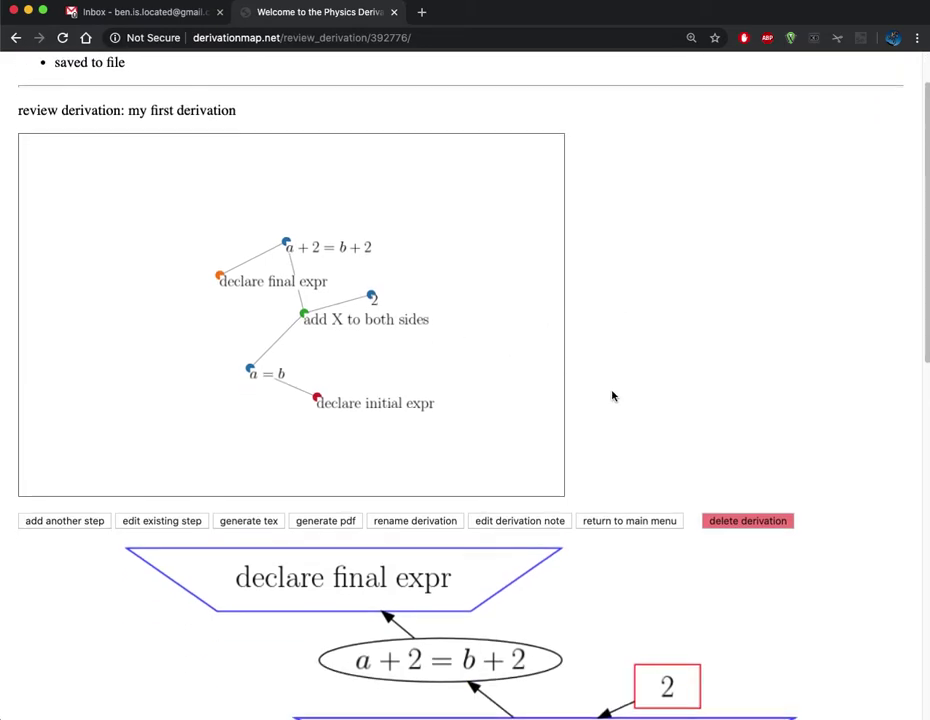
scroll(613, 397, down, 1)
scroll(613, 397, down, 5)
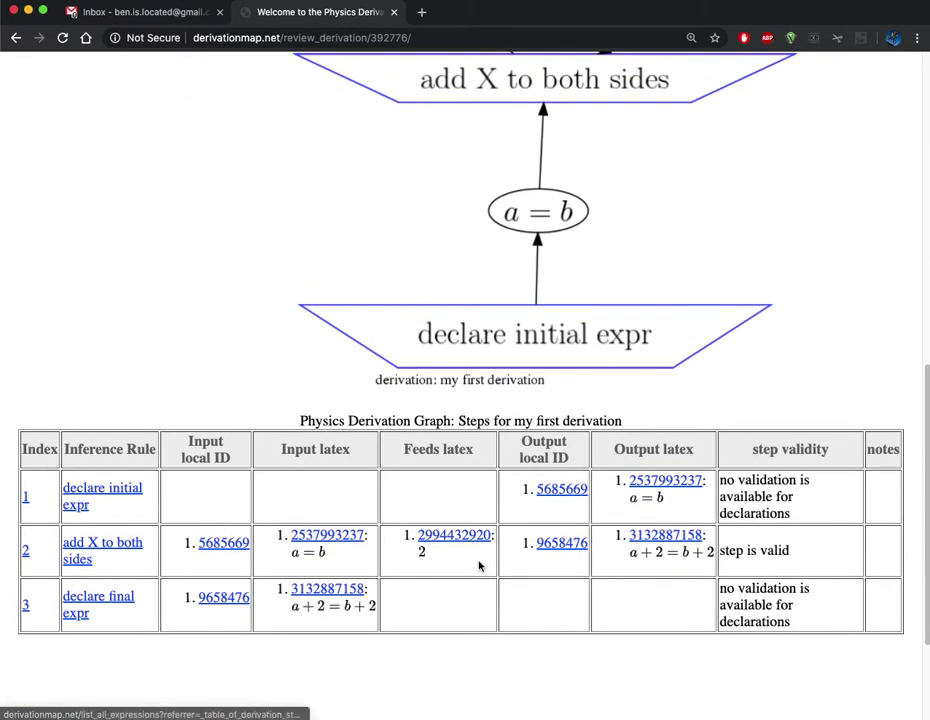
Show all derivations from the site navigation and look through the table for the newly added "my first derivation".
scroll(466, 606, up, 15)
click(207, 84)
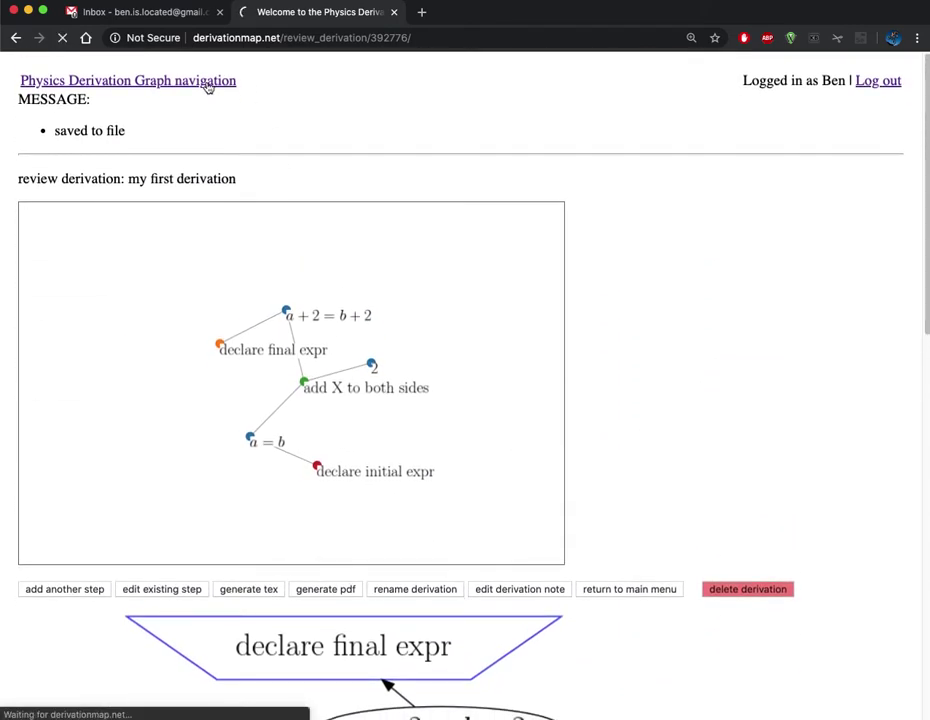
click(117, 156)
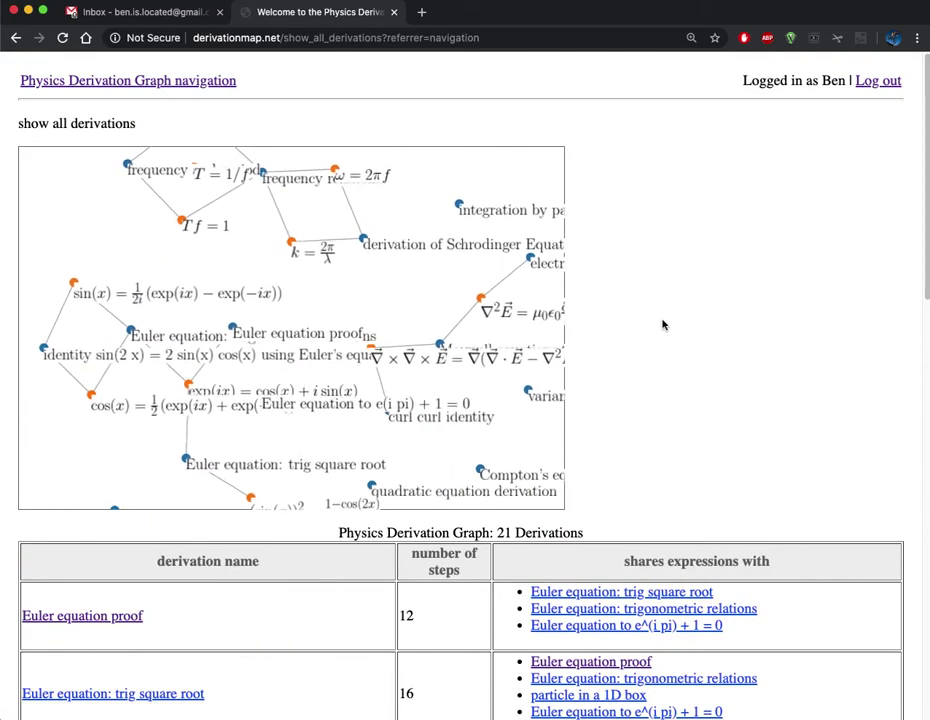
scroll(662, 322, down, 4)
scroll(663, 326, down, 7)
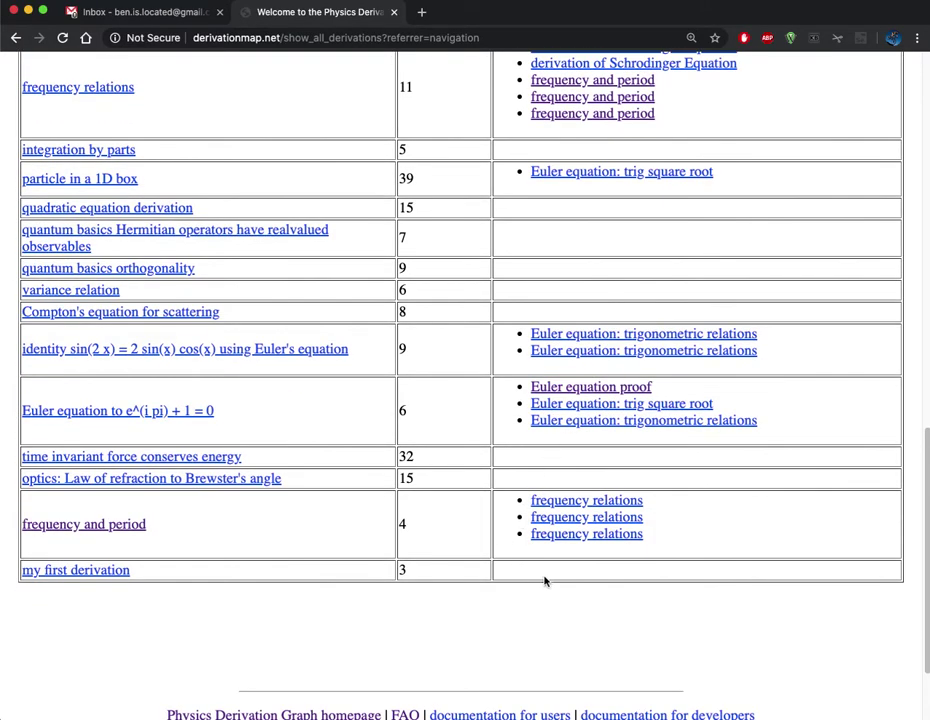
scroll(545, 580, up, 5)
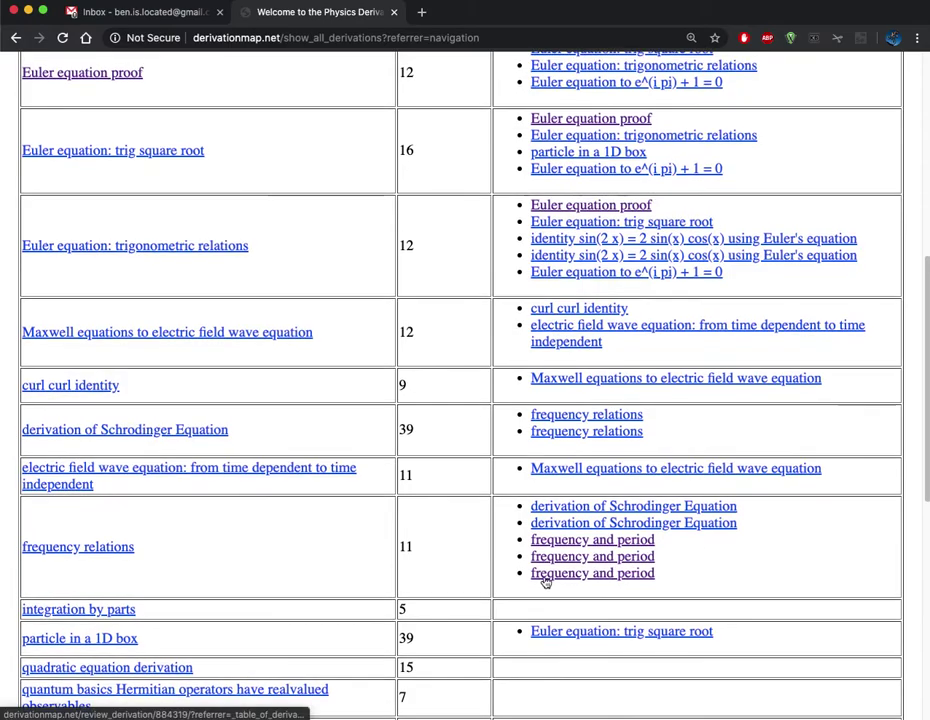
scroll(545, 580, up, 4)
scroll(545, 580, down, 8)
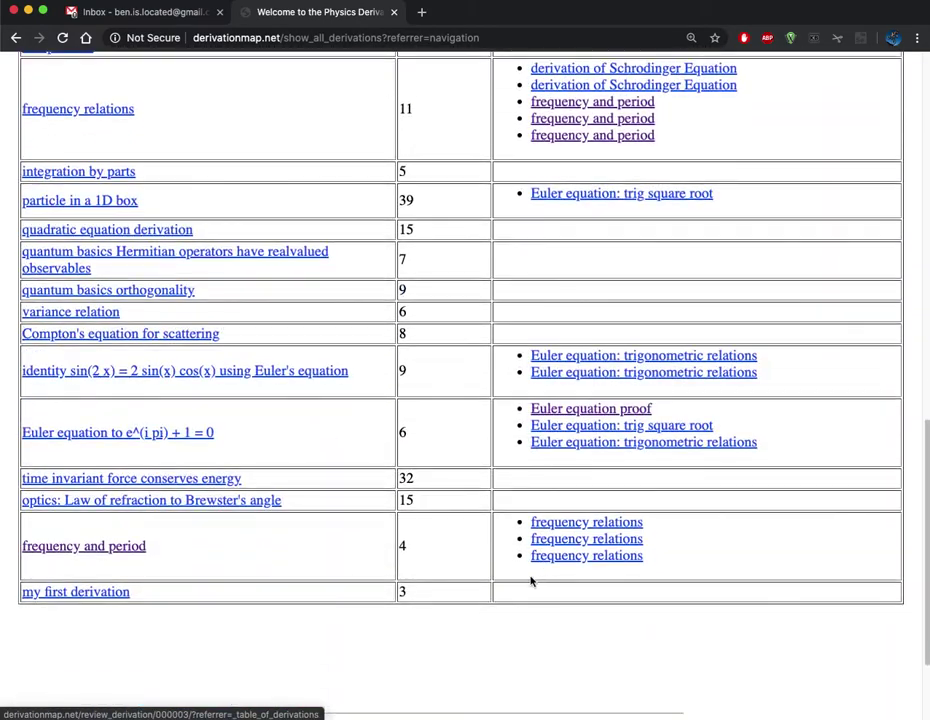
Open "my first derivation" and delete it, entering its name as confirmation.
click(100, 594)
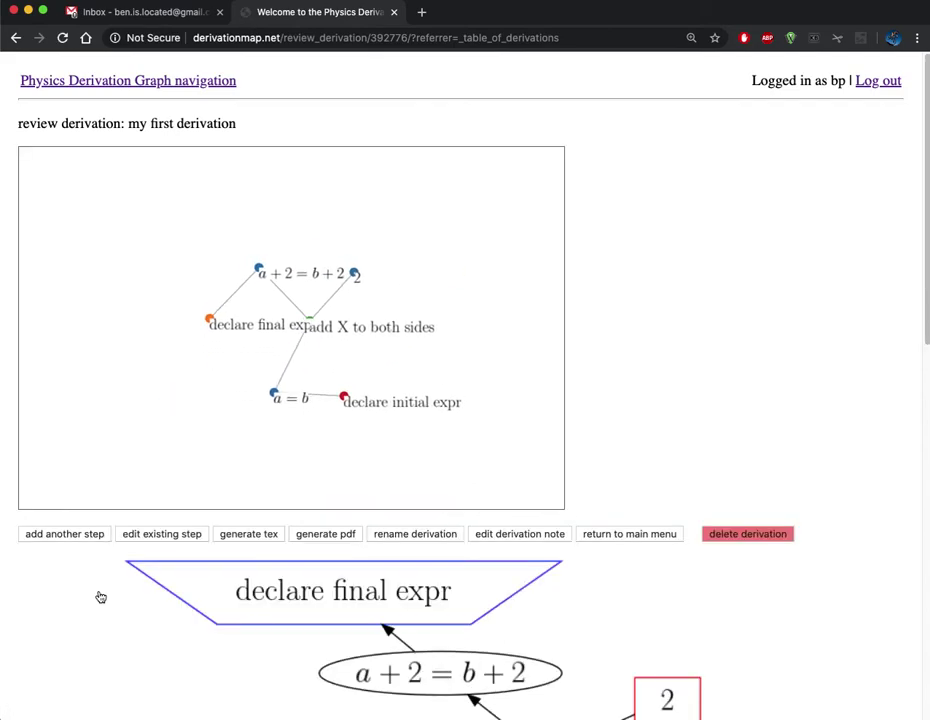
click(722, 537)
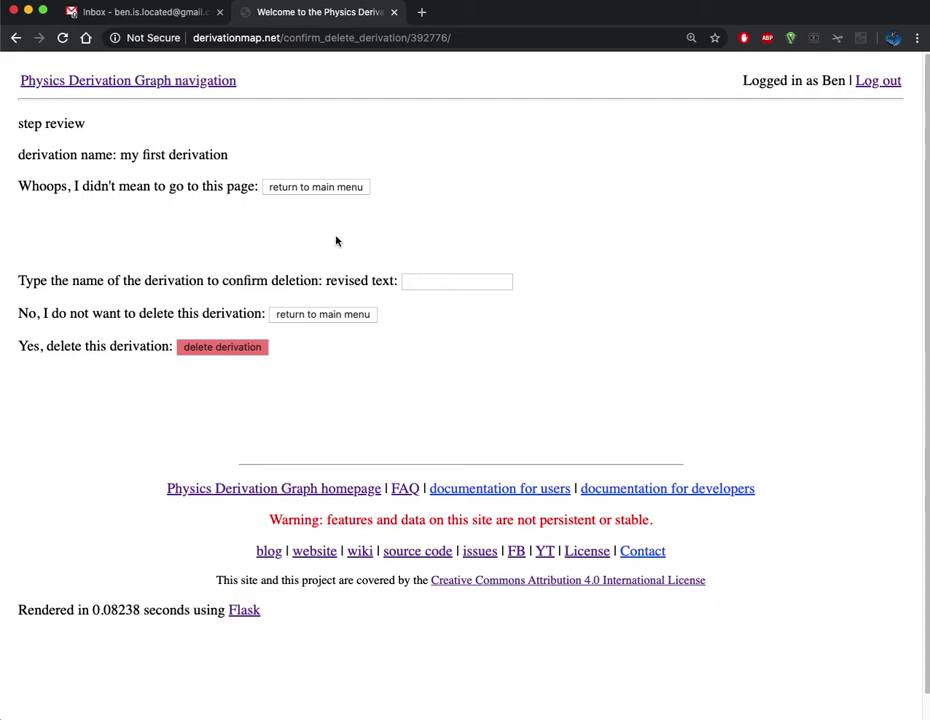
click(439, 278)
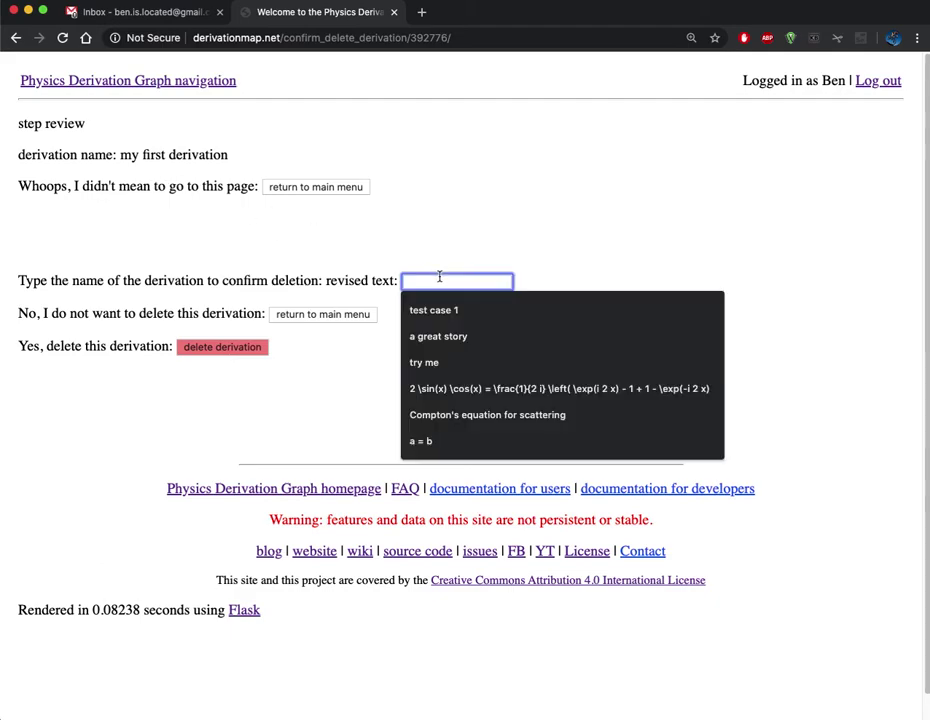
text(my)
click(452, 309)
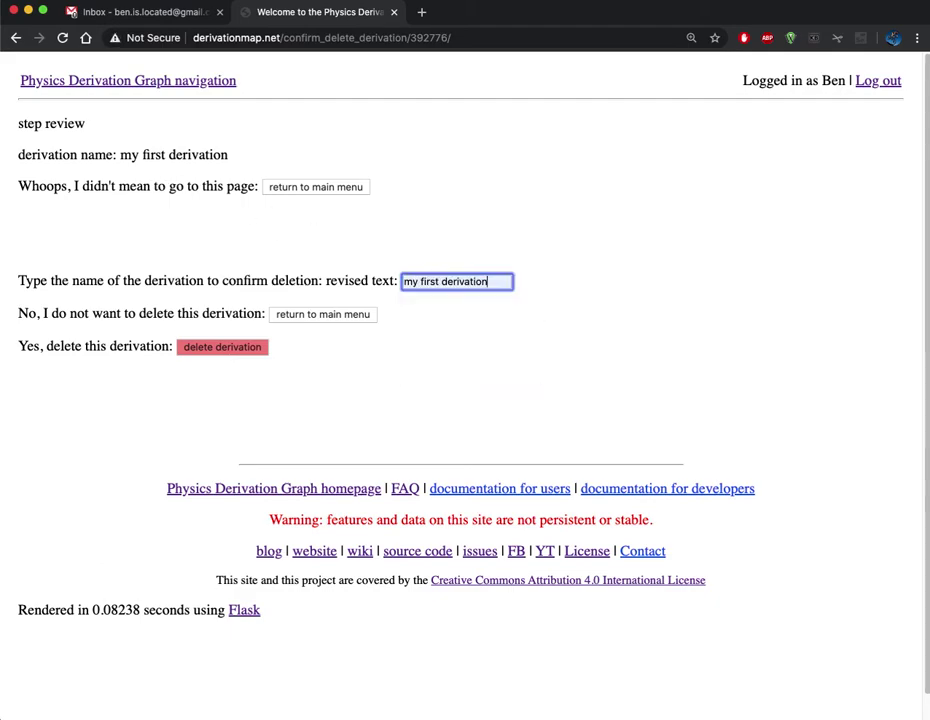
click(242, 349)
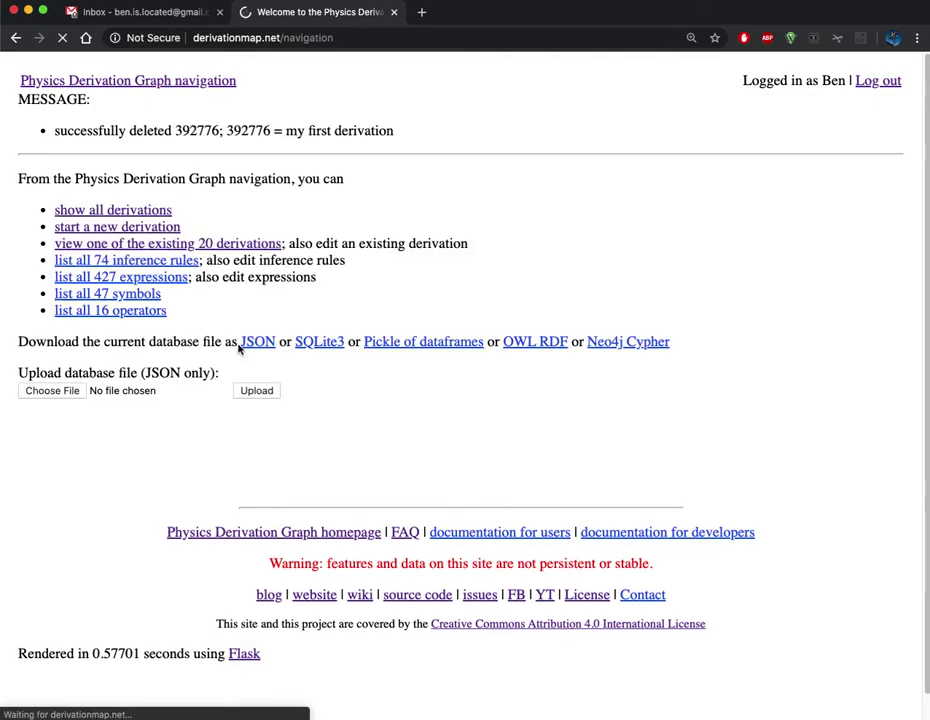
Select the existing derivation "time invariant force conserves energy" and display its graph for review.
click(152, 244)
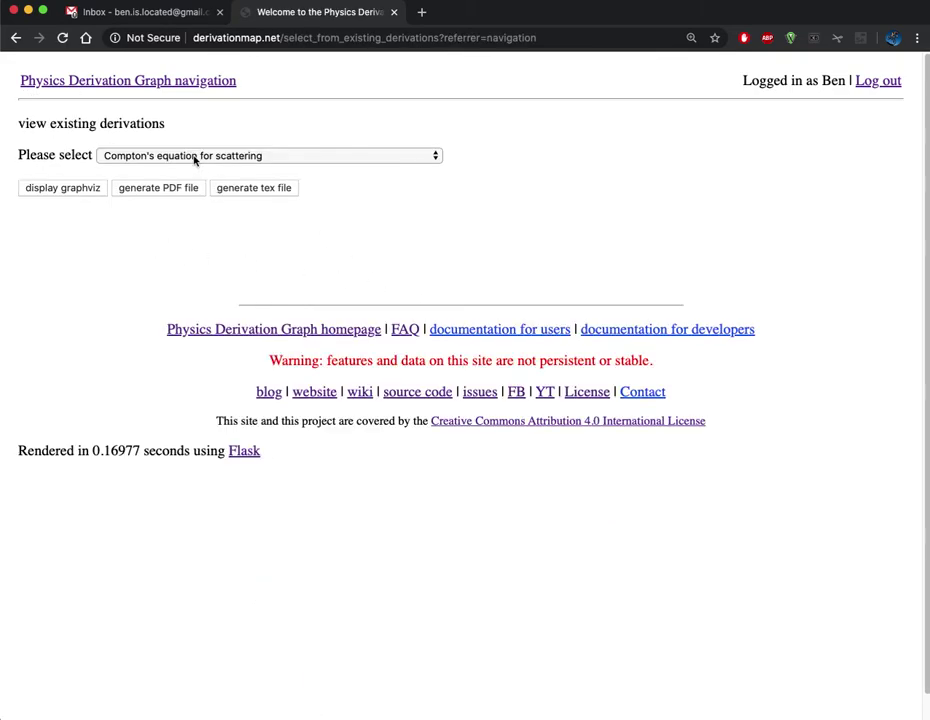
click(195, 158)
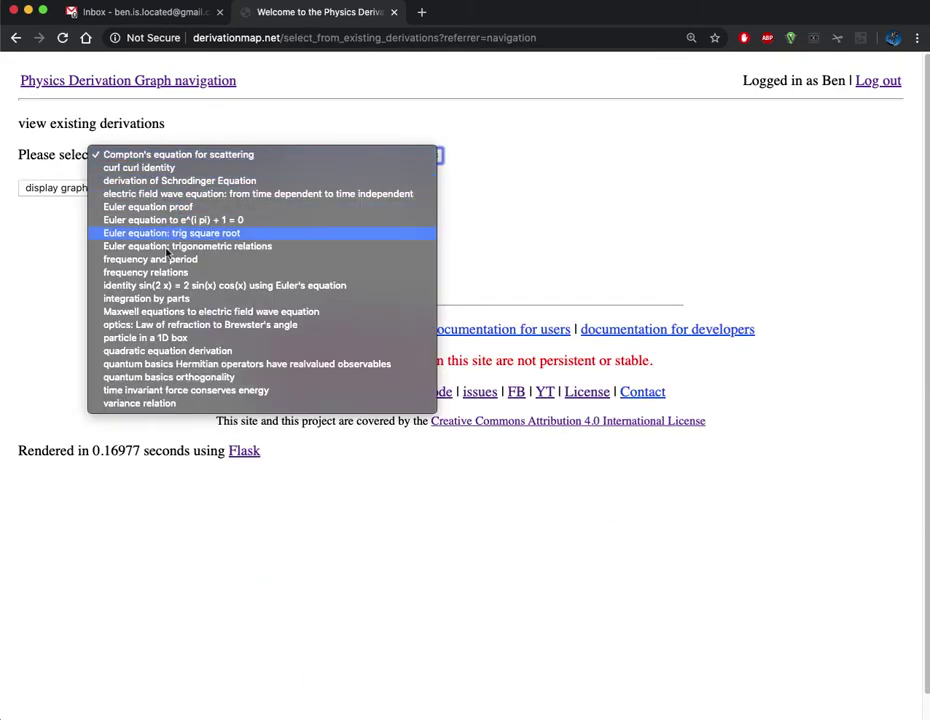
click(133, 390)
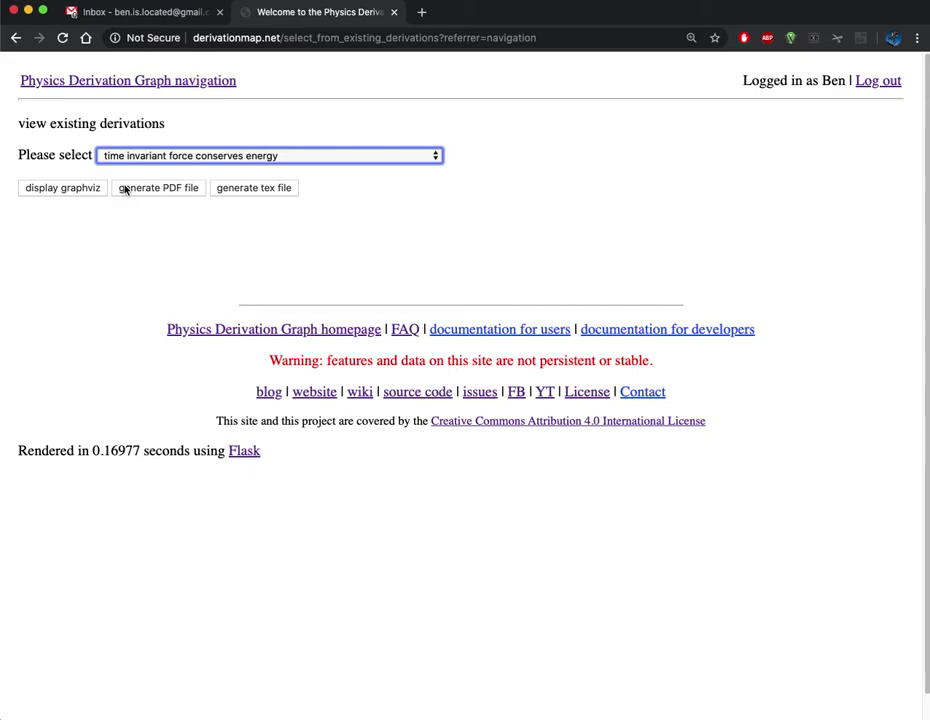
click(83, 190)
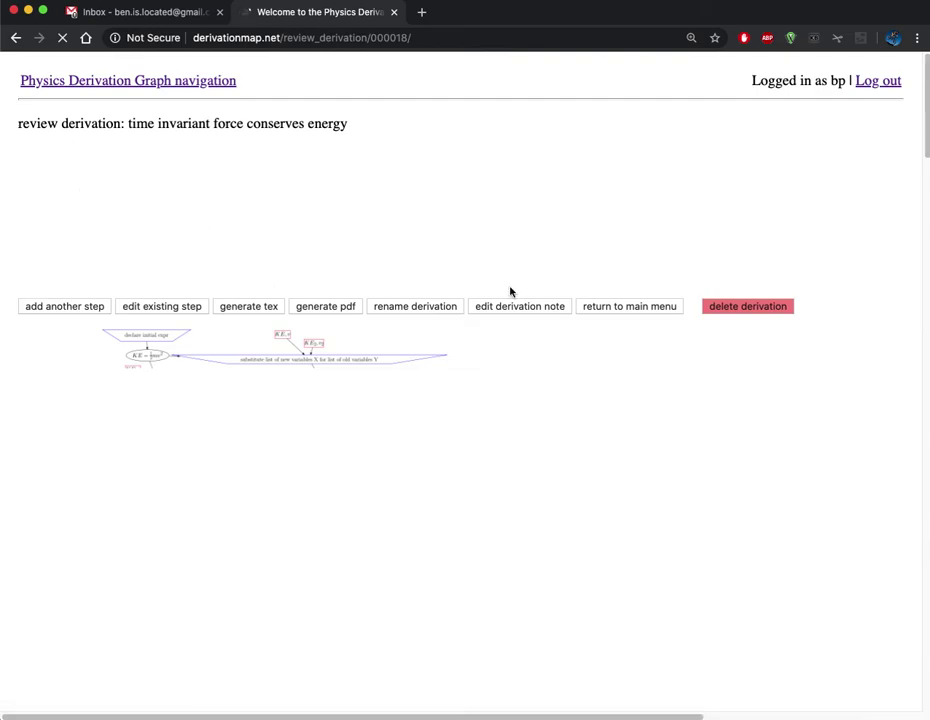
scroll(743, 407, down, 5)
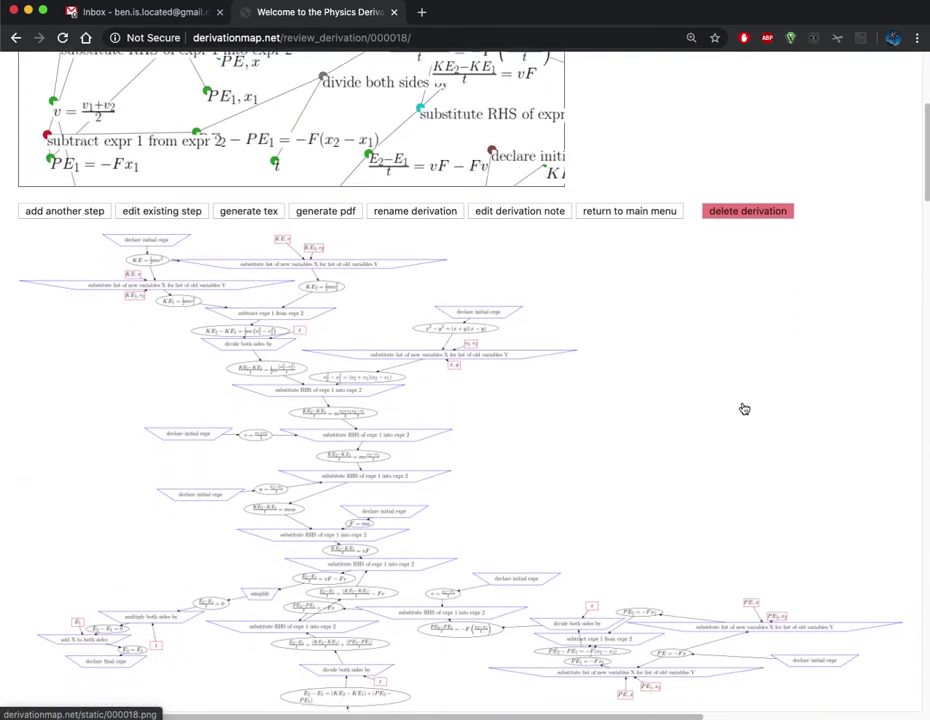
Generate the PDF of the "time invariant force conserves energy" derivation and read through its equations.
scroll(744, 409, up, 1)
scroll(744, 409, up, 3)
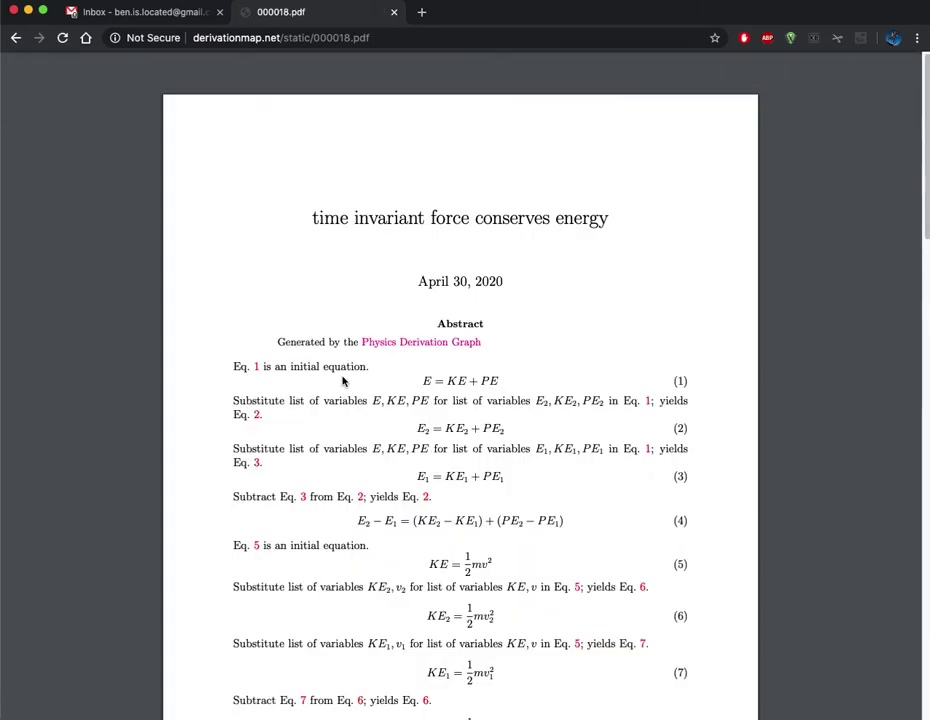
scroll(342, 381, down, 2)
scroll(342, 381, down, 4)
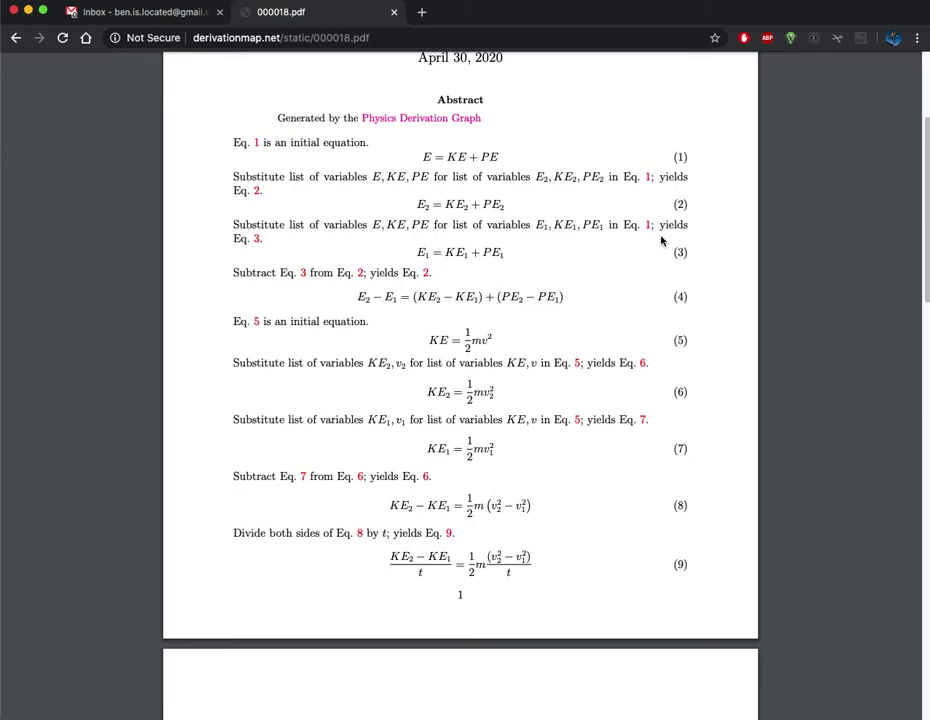
scroll(515, 432, down, 5)
scroll(515, 432, down, 5)
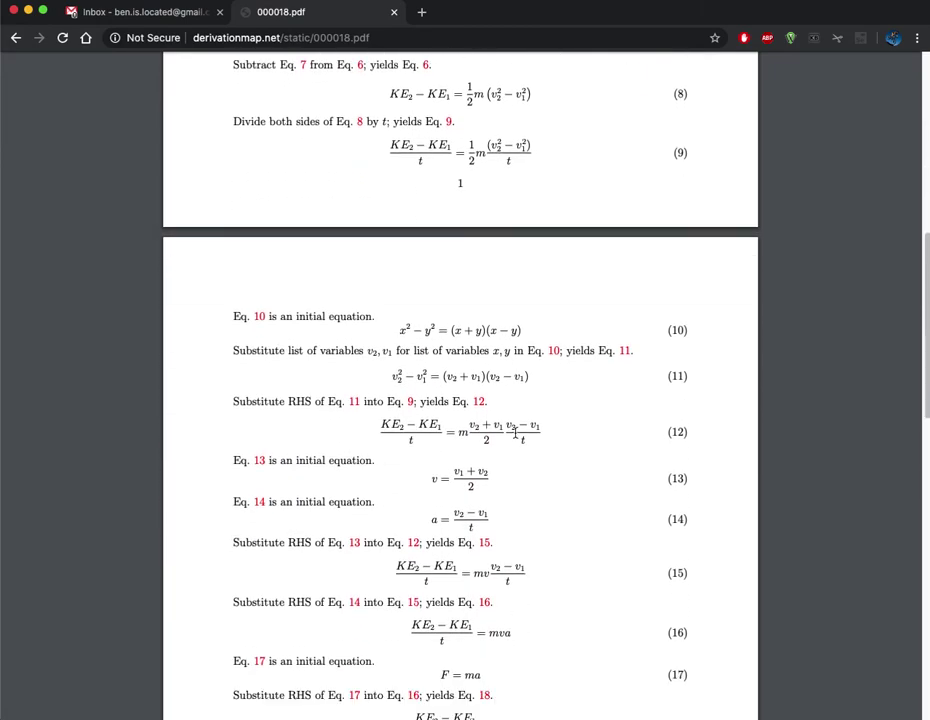
scroll(515, 432, down, 9)
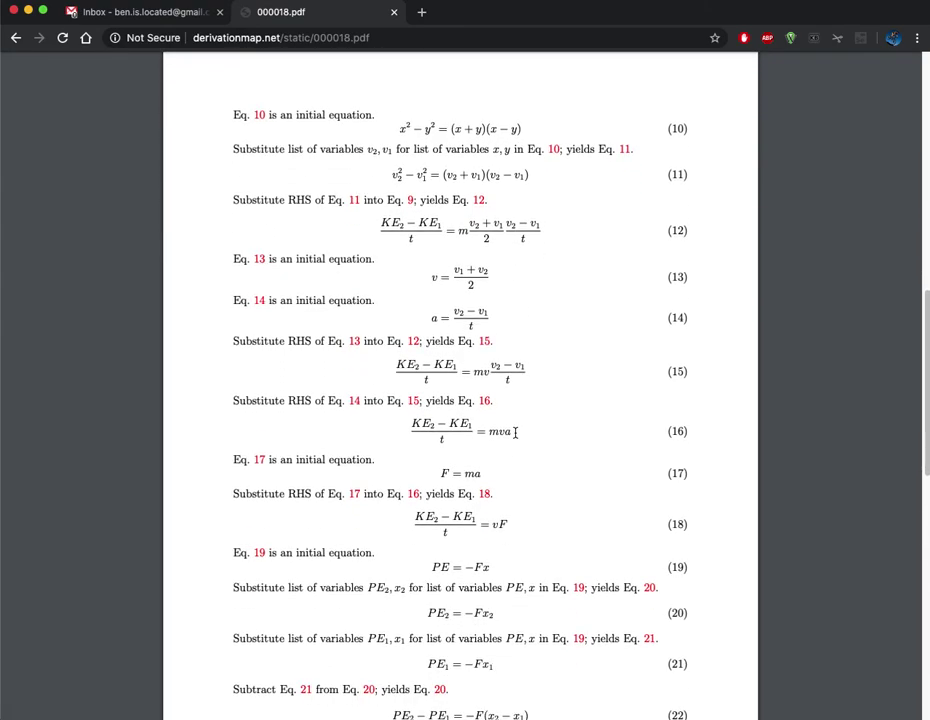
scroll(515, 432, down, 9)
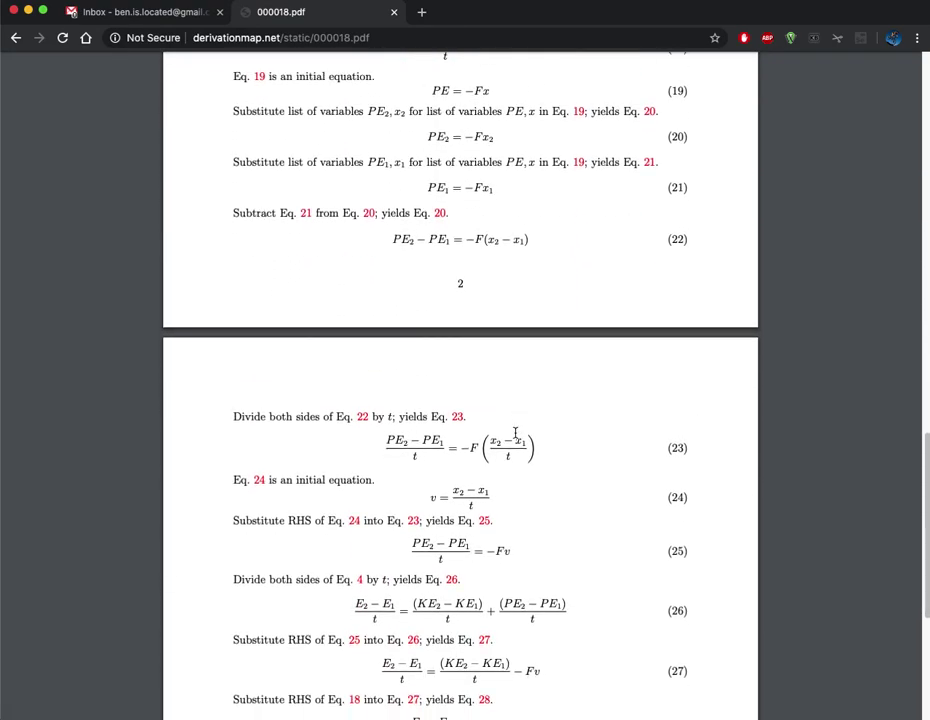
scroll(515, 432, up, 20)
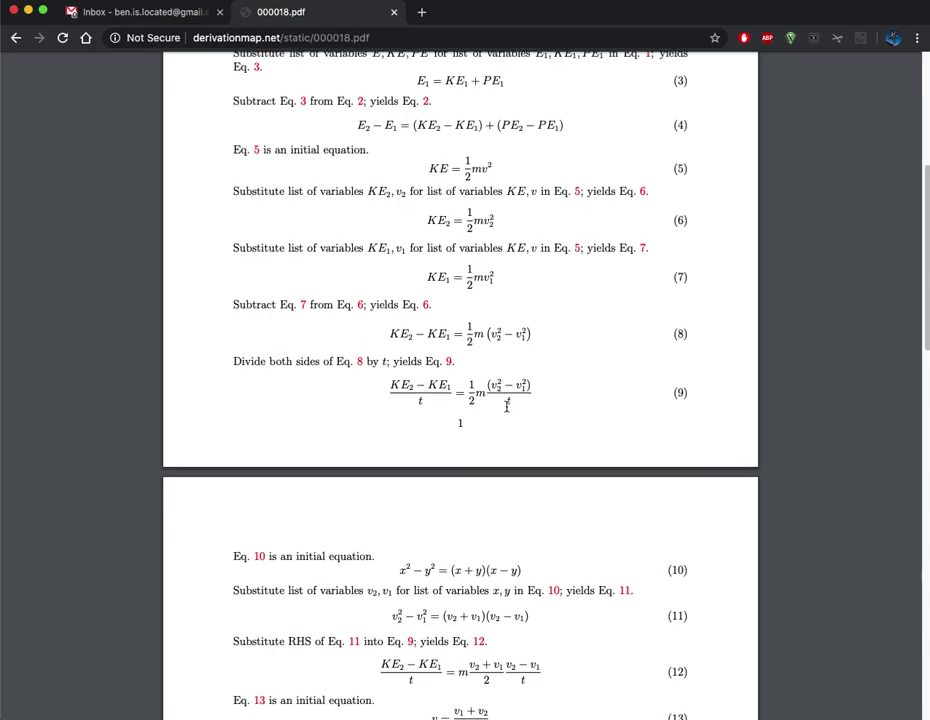
Go from the PDF's abstract to the Physics Derivation Graph homepage, and start a new issue in the project's GitHub issue tracker.
click(442, 343)
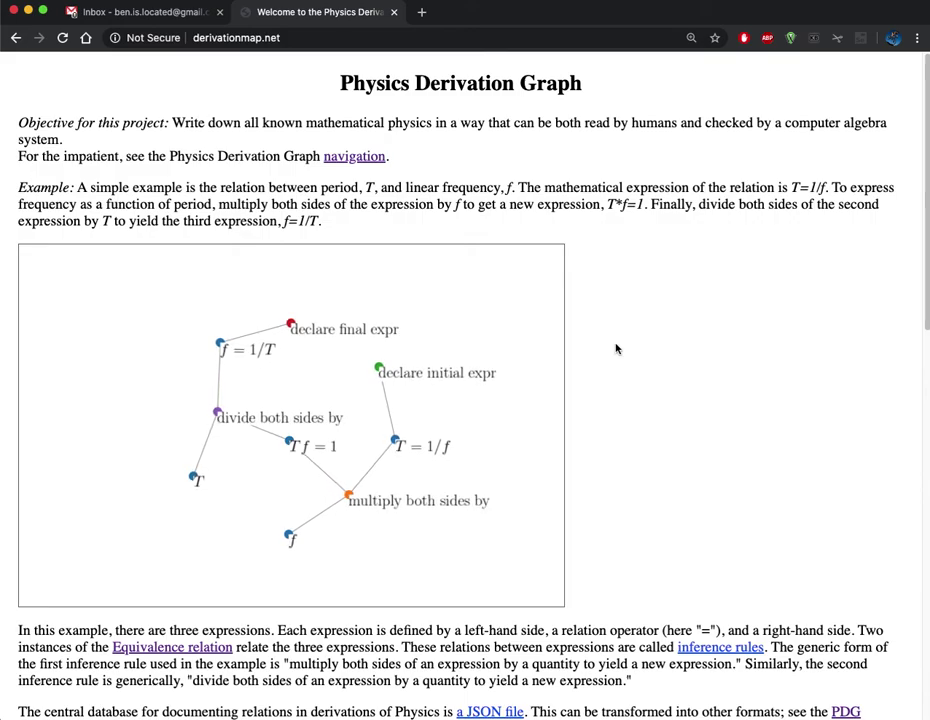
scroll(630, 350, down, 15)
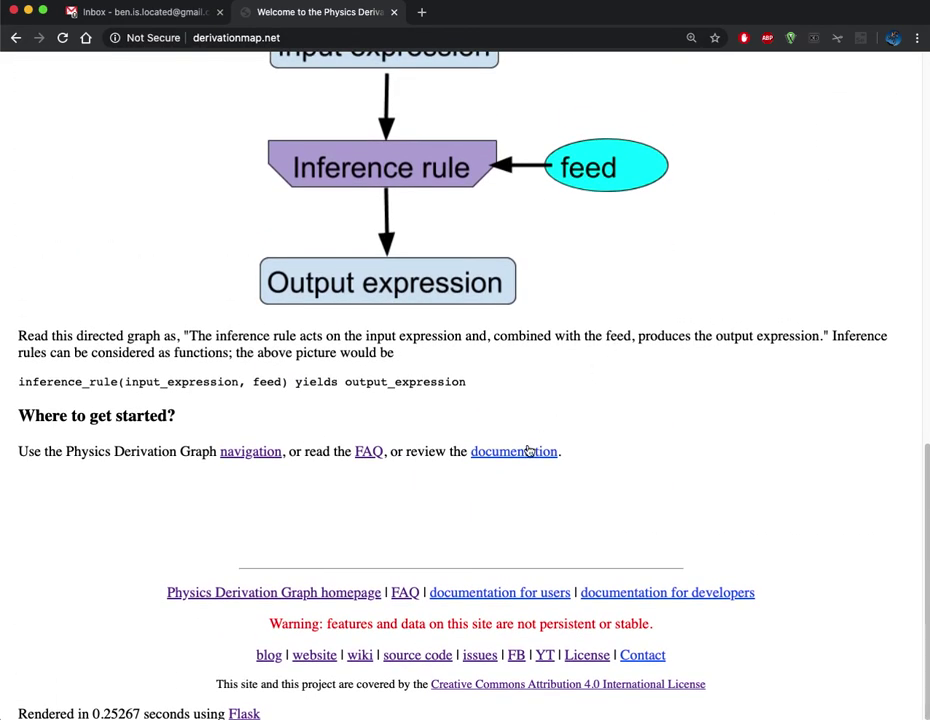
click(482, 655)
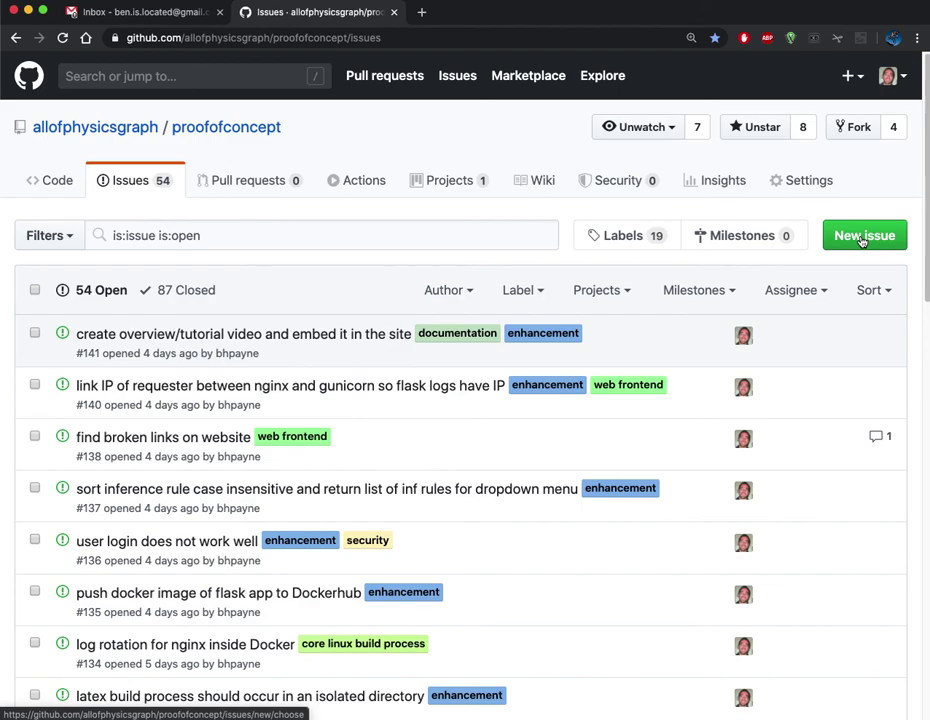
click(862, 238)
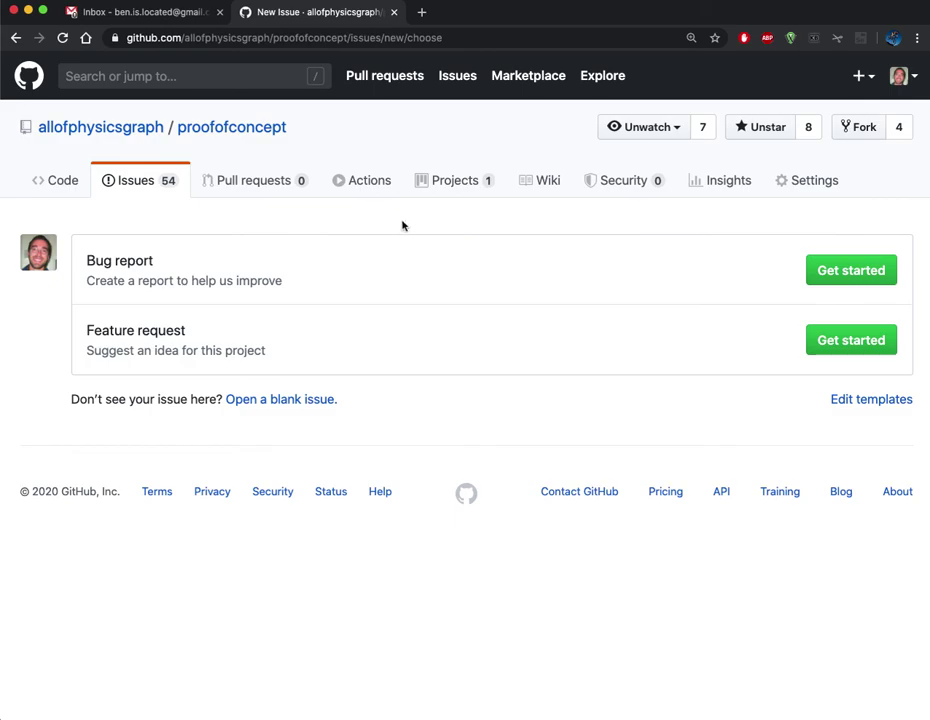